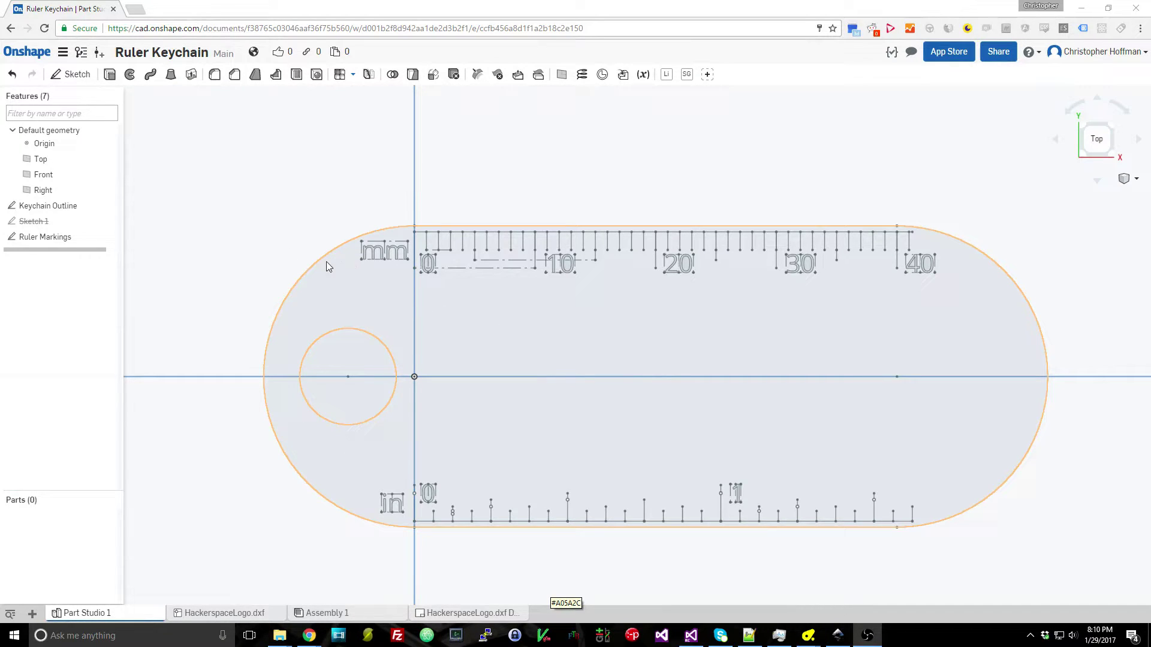
Examine the geometry and dimensions of the Keychain Outline and Ruler Markings sketches, closing each without changes.
double_click(415, 282)
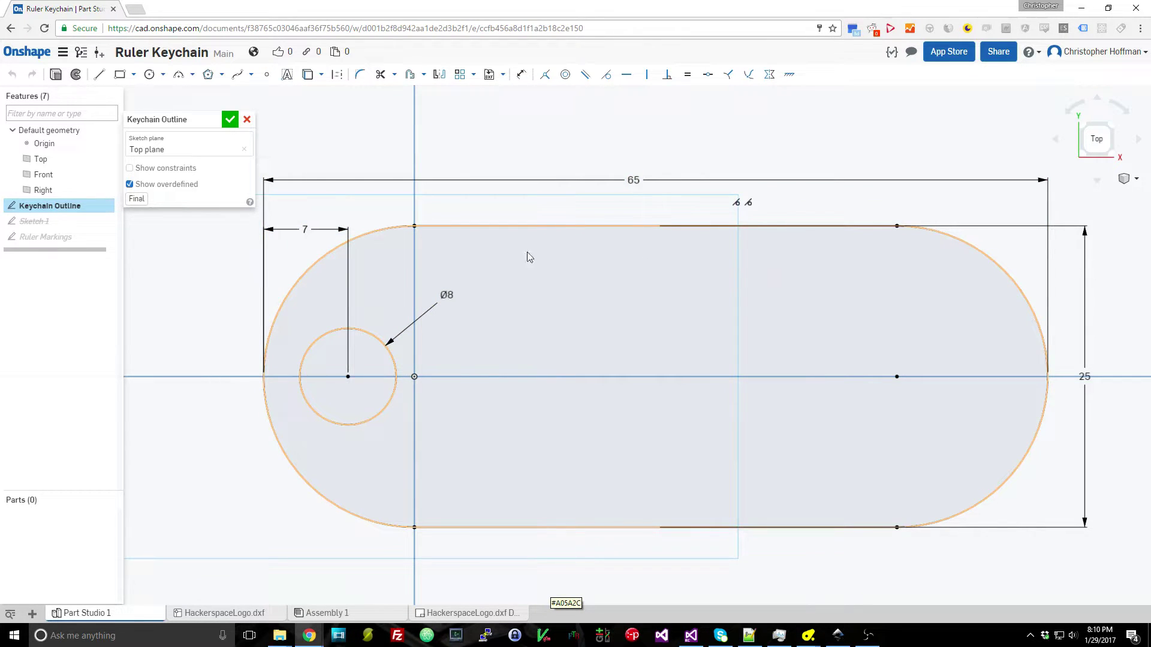
click(247, 122)
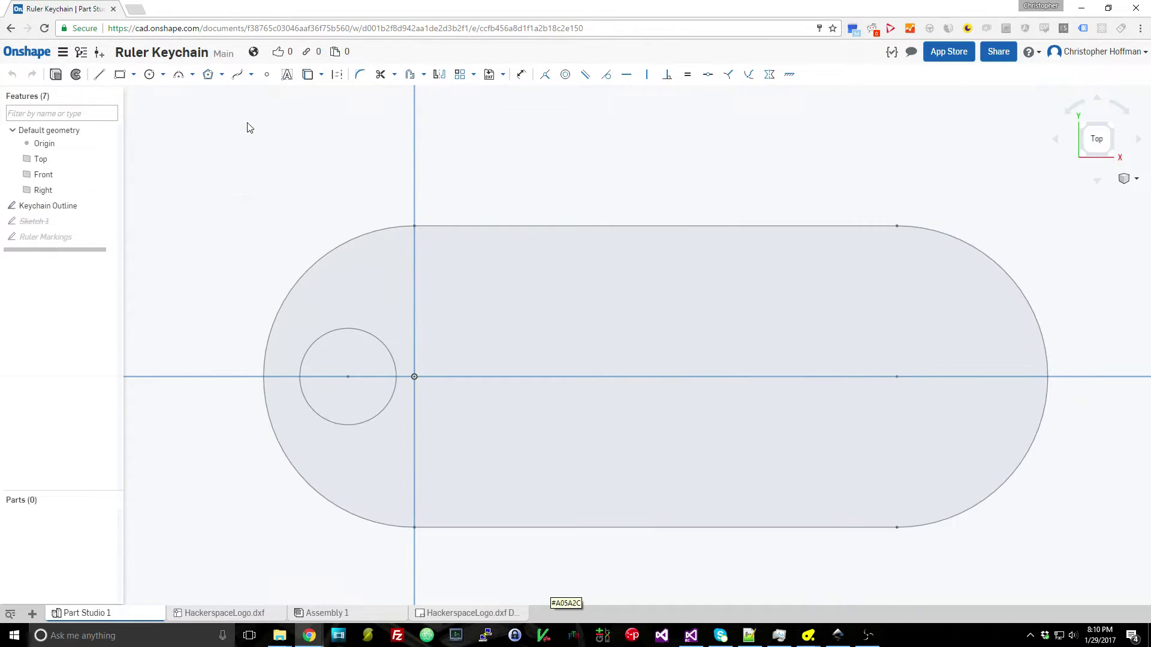
double_click(68, 239)
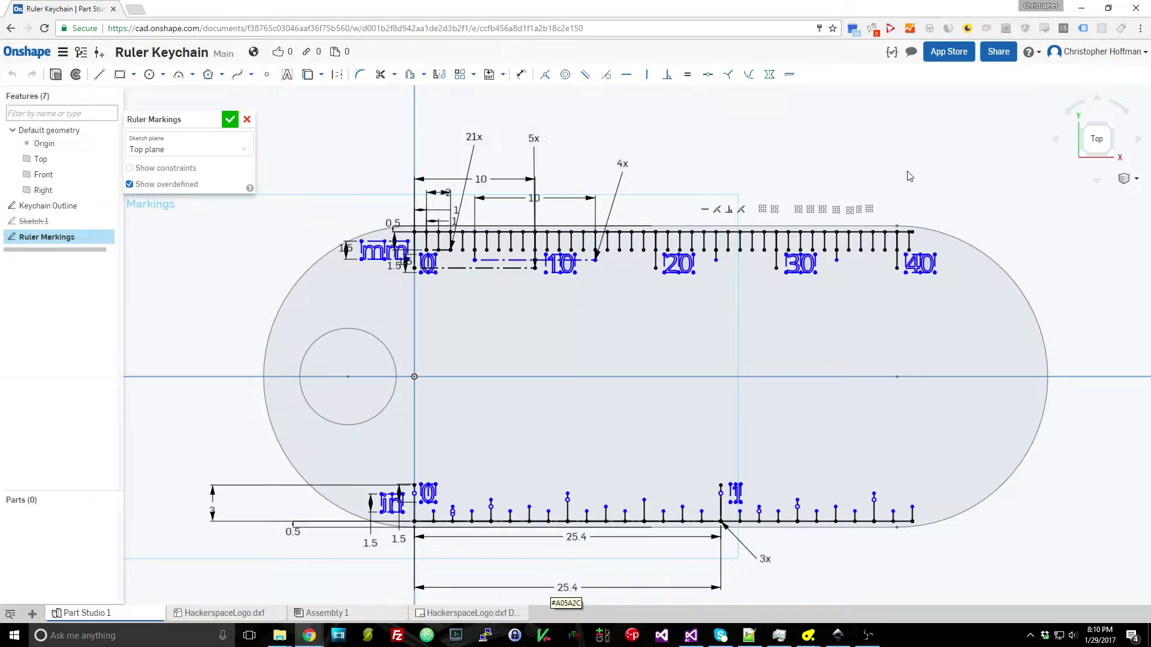
click(379, 258)
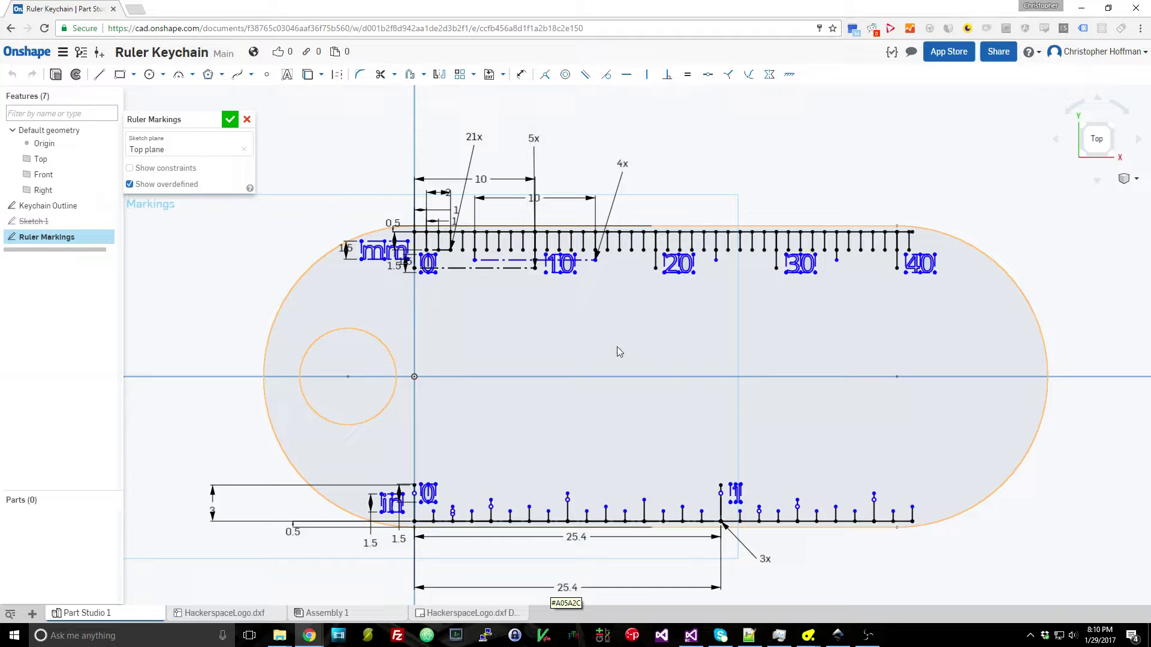
click(252, 121)
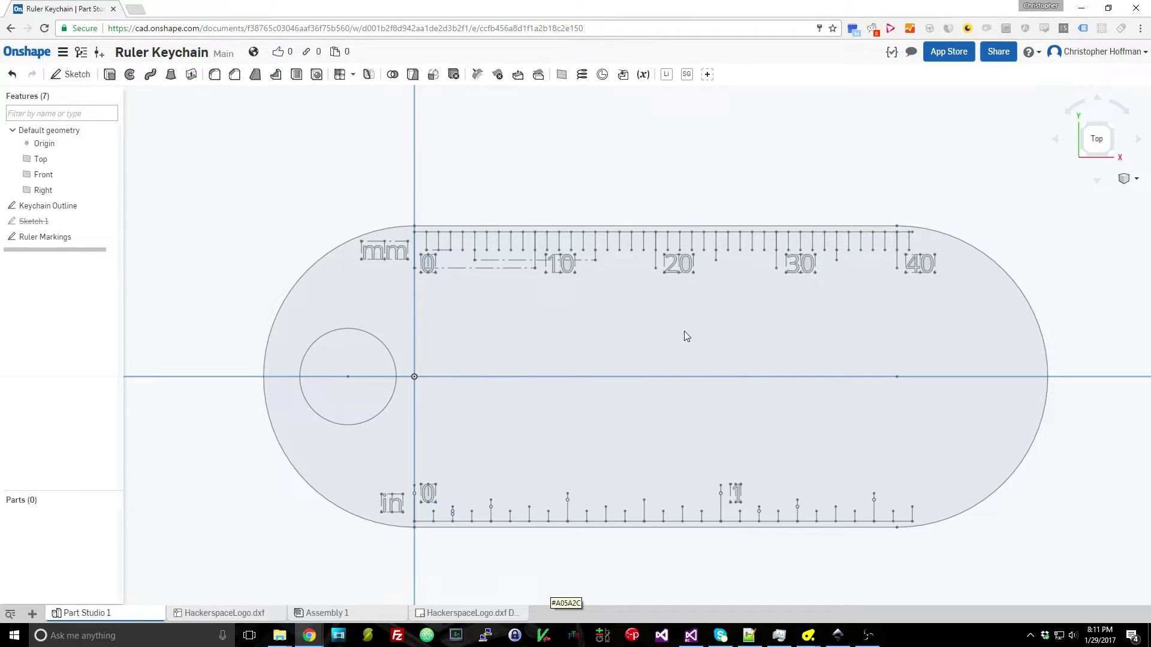
Check the DXF/DWG export options for the Keychain Outline sketch without exporting it.
right_click(80, 206)
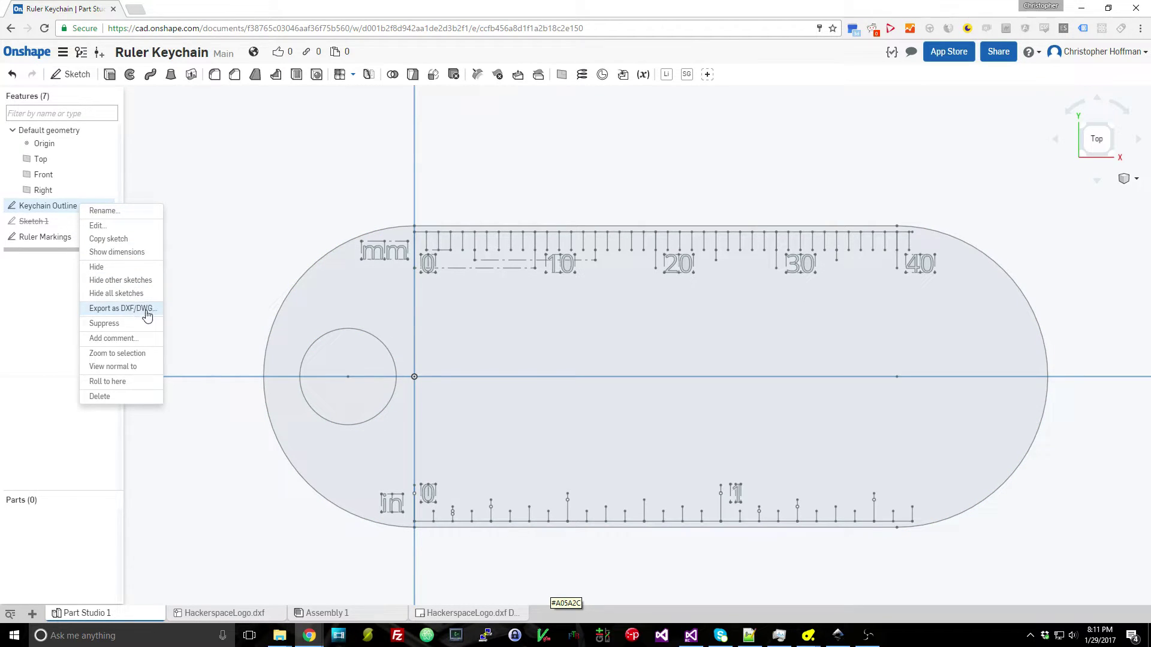
click(122, 308)
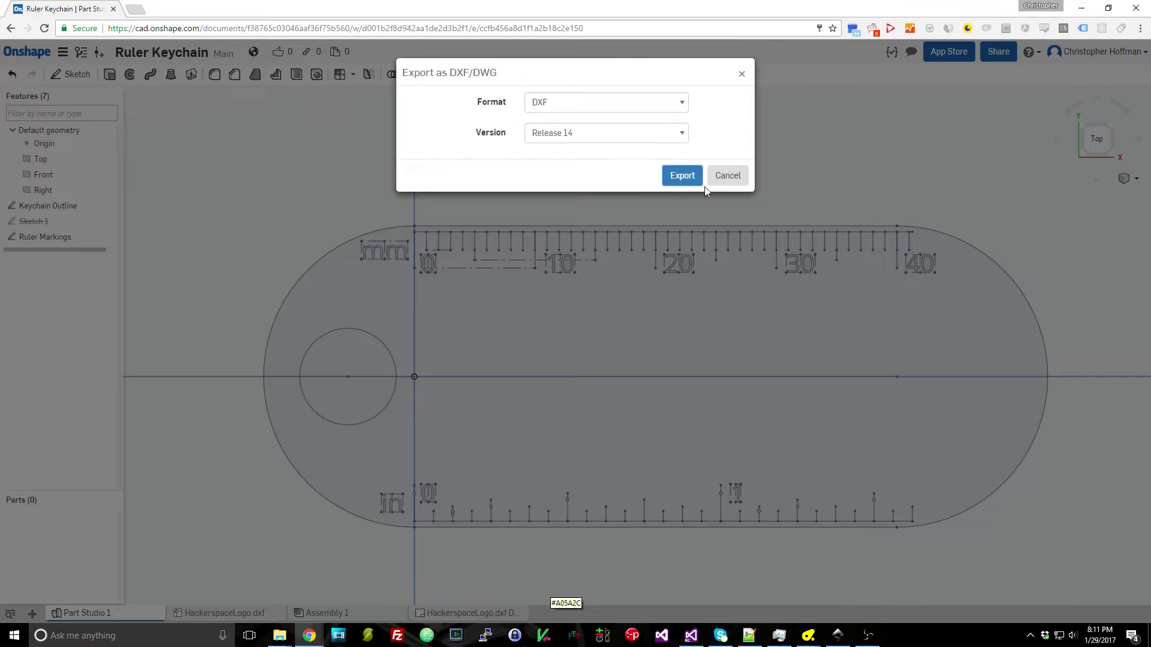
click(727, 176)
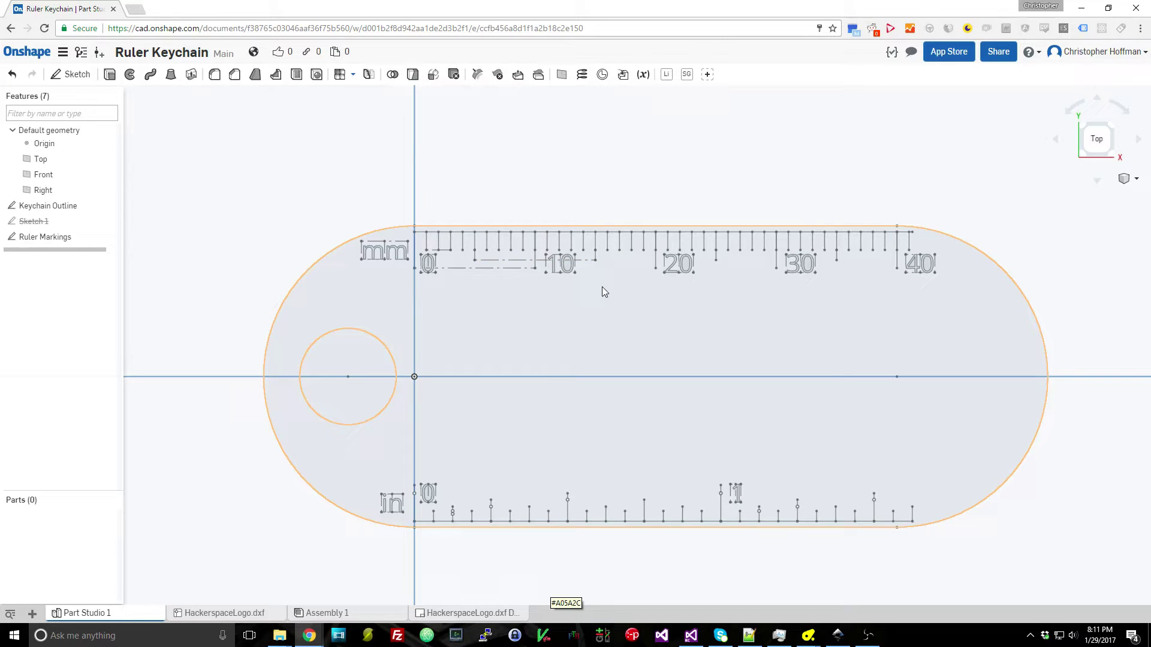
Switch to the CamBam drawing "Part Studio 1 - Sketch 2" and examine the imported keychain outline with its ruler markings.
mouse_move(808, 635)
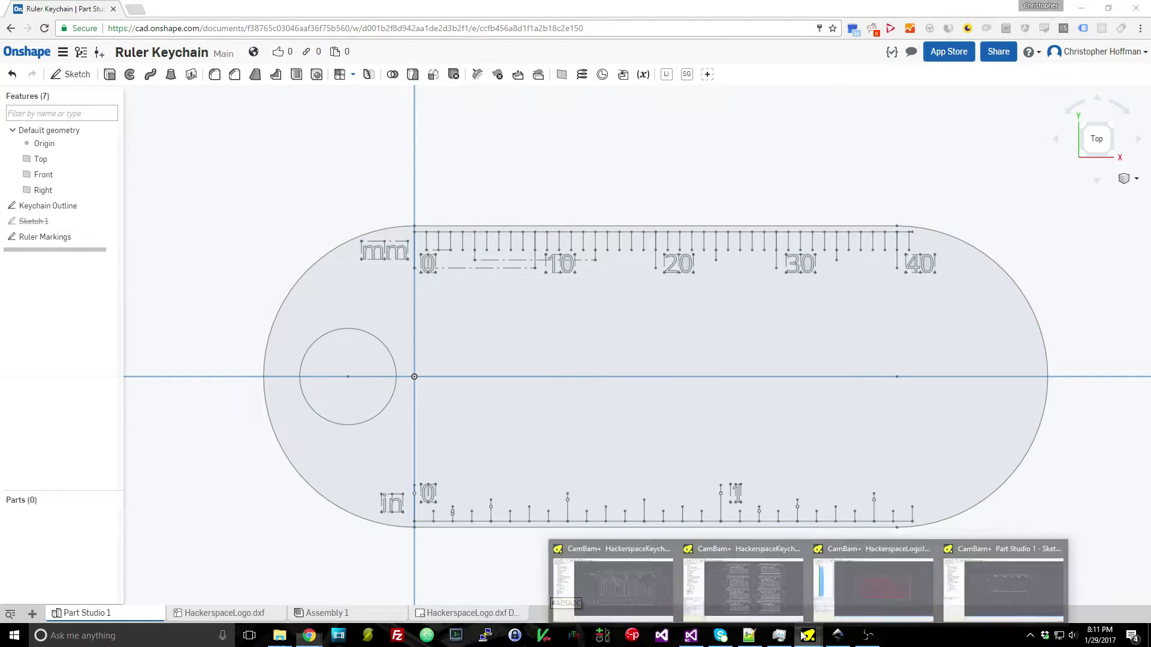
click(993, 561)
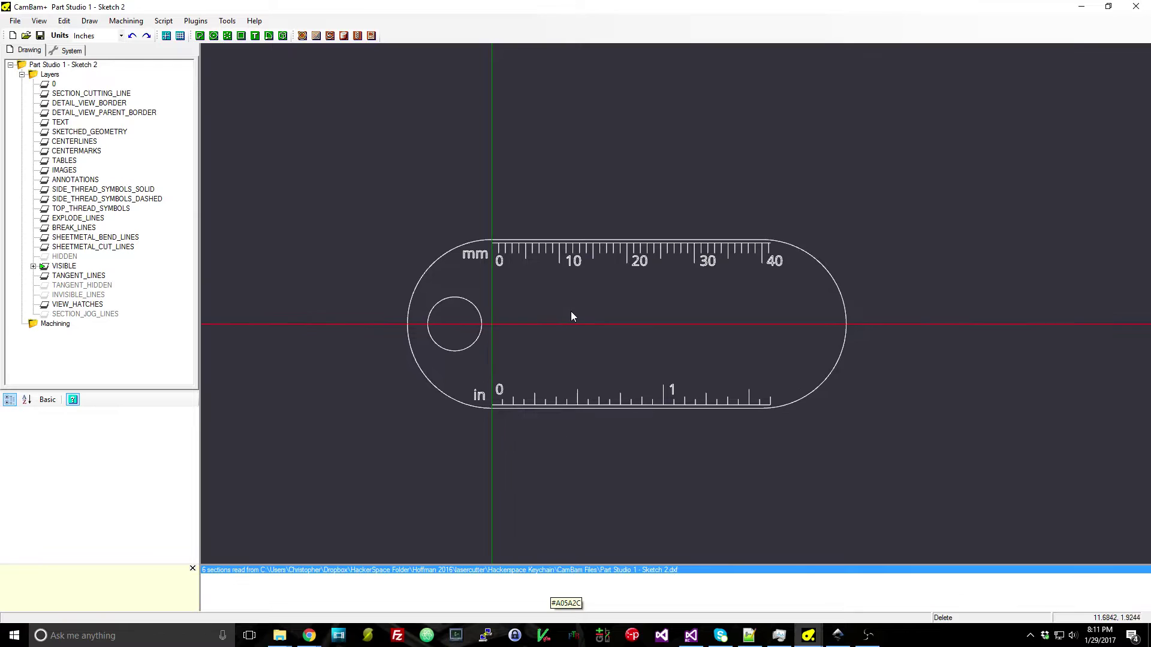
scroll(571, 311, up, 1)
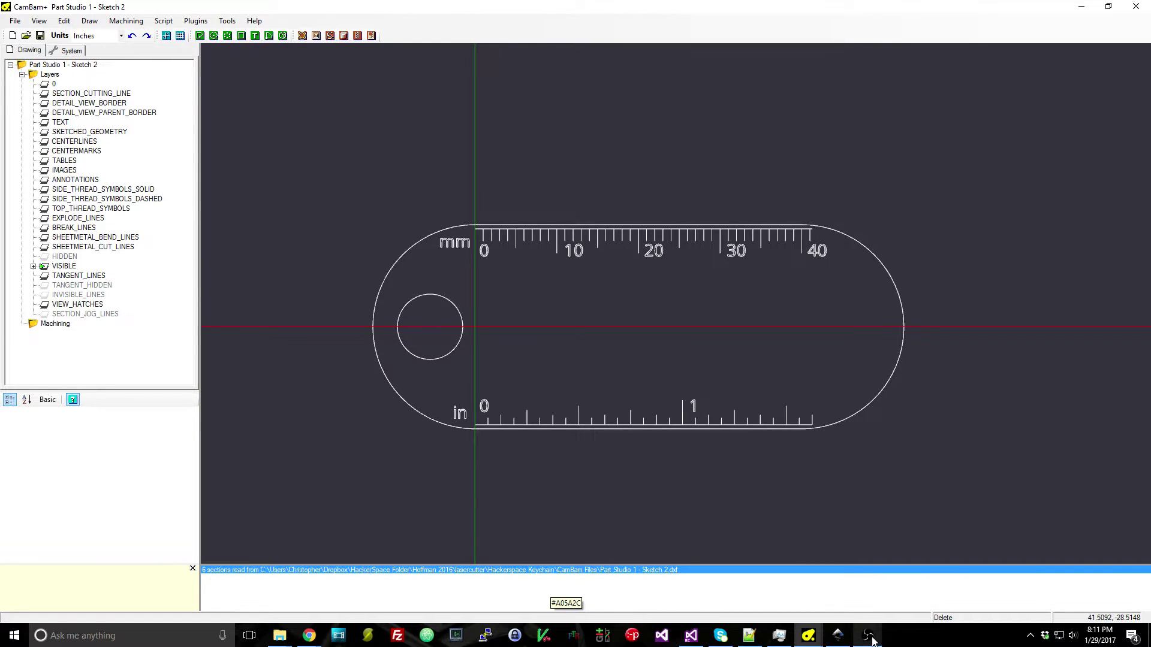
Switch to Inkscape and move the embedded Gainesville Hackerspace logo image slightly down the page.
click(837, 635)
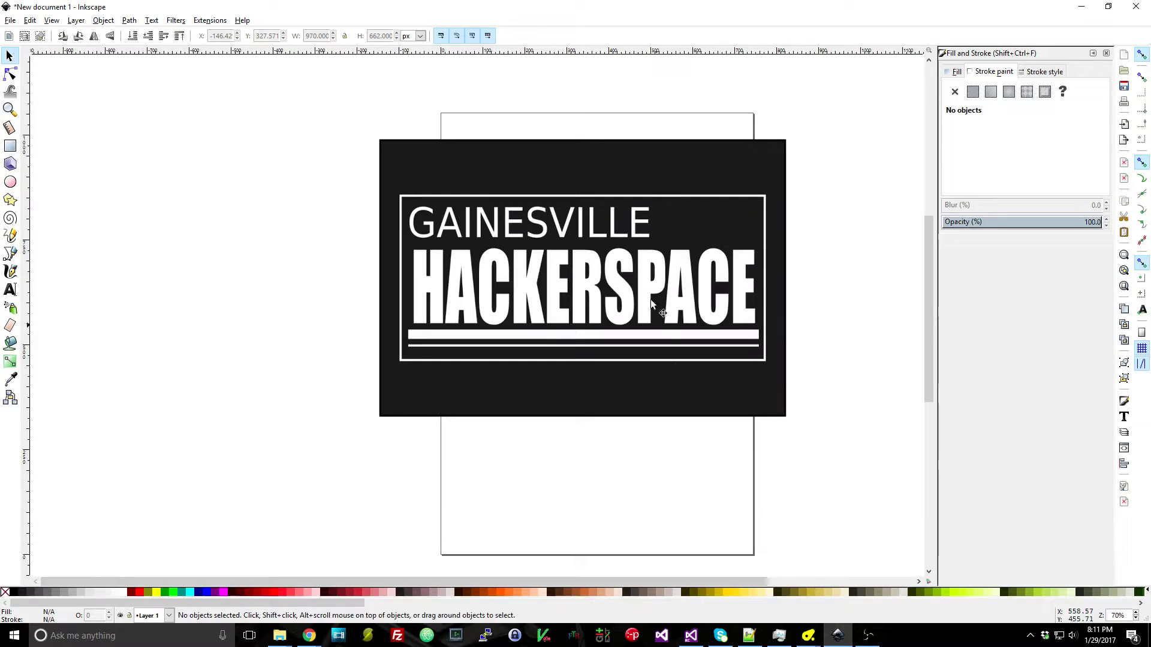
click(639, 225)
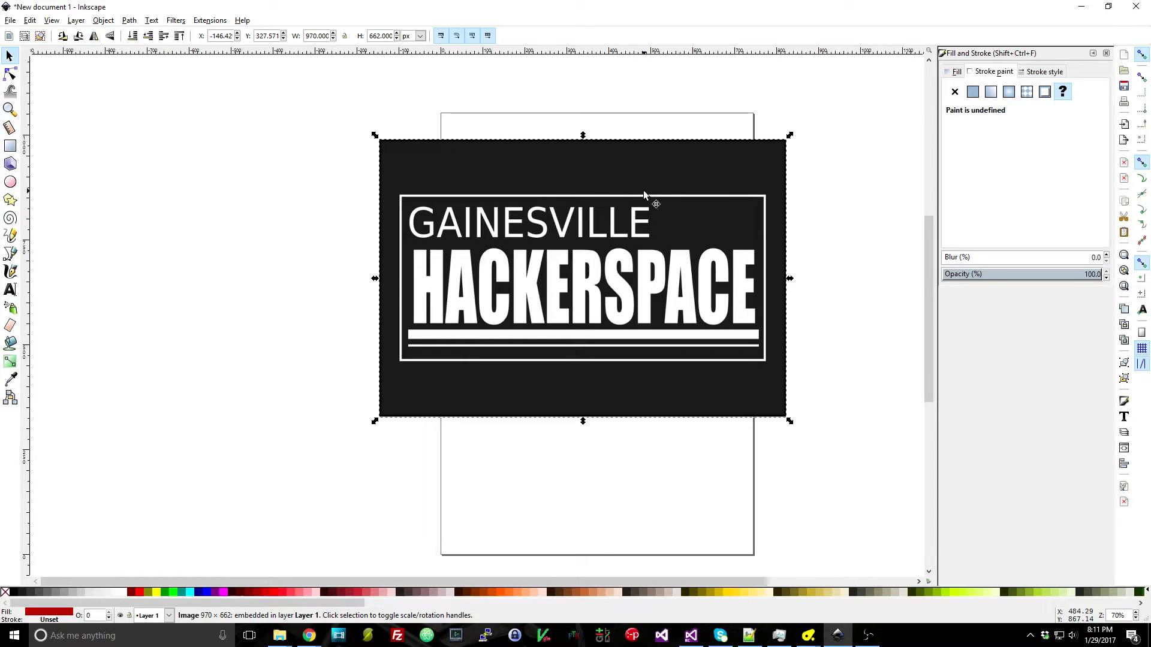
drag(637, 174, 632, 200)
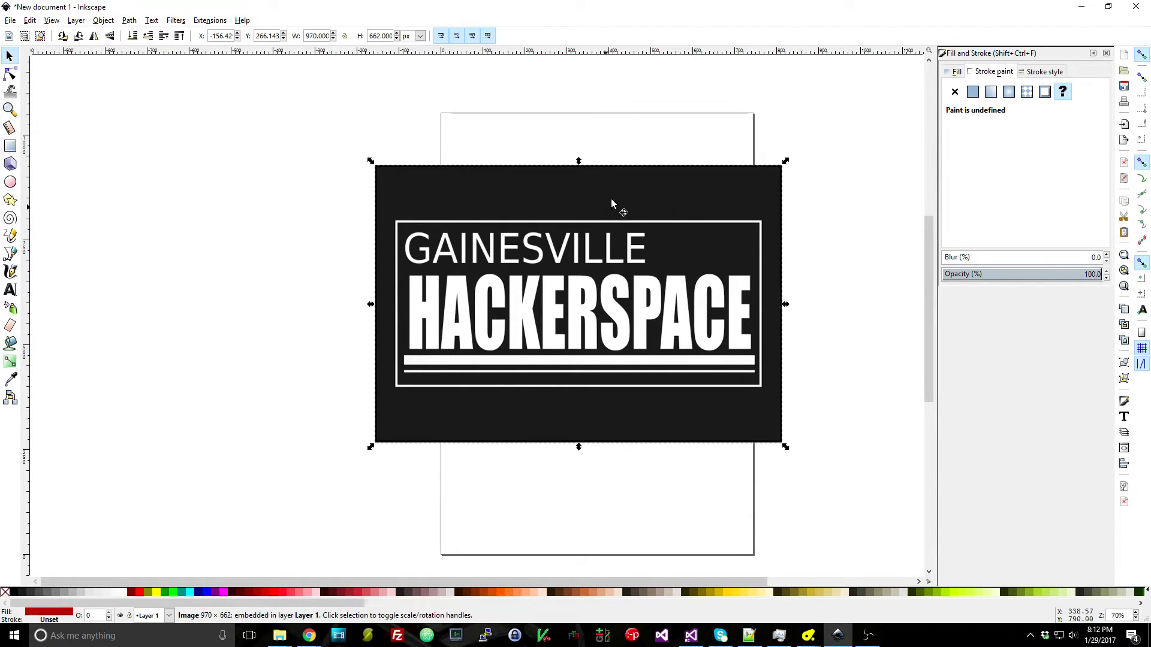
Trace the logo image into a path using a single brightness cutoff scan with a 0.450 threshold, and close the trace dialog.
click(128, 19)
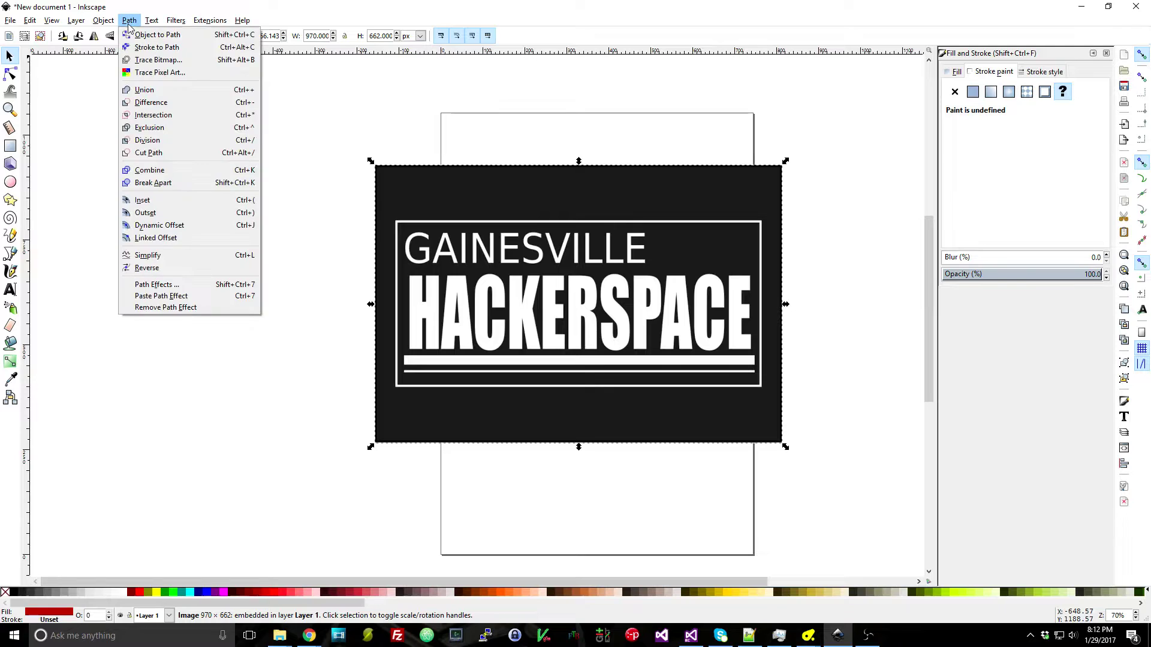
click(162, 61)
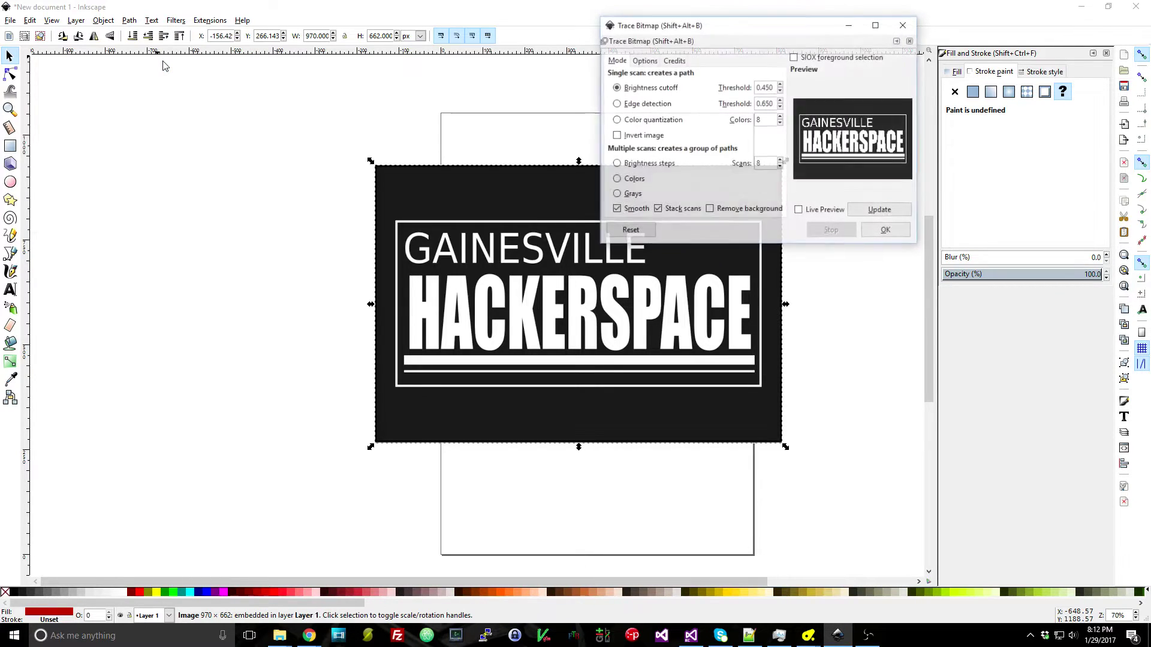
drag(737, 32, 579, 172)
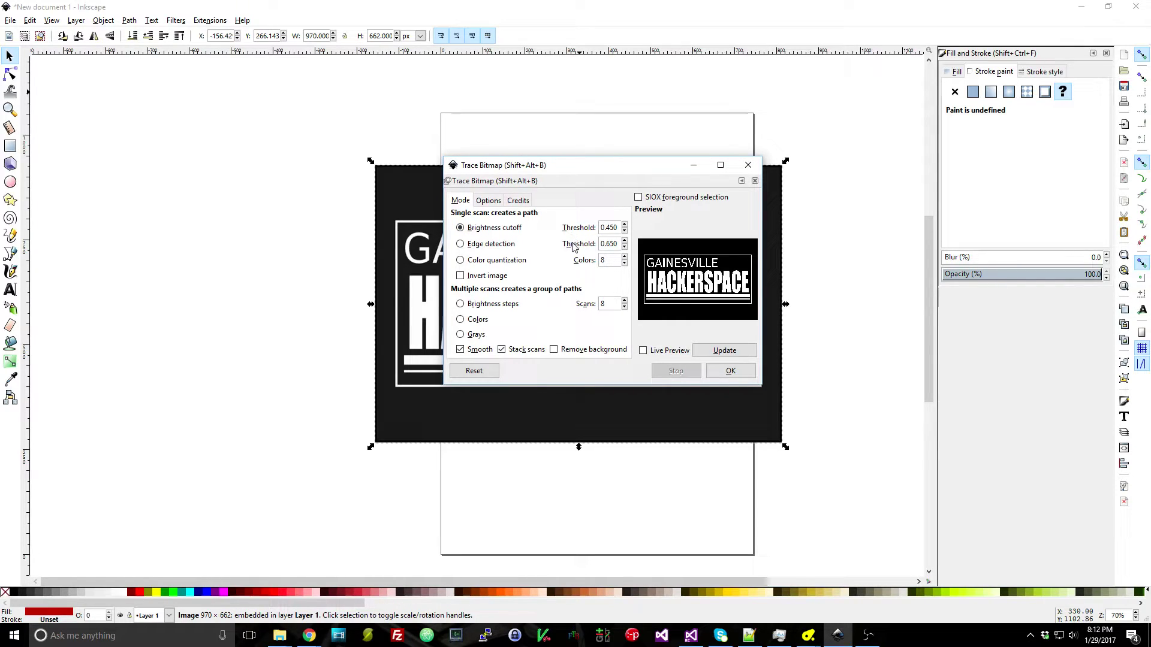
click(728, 371)
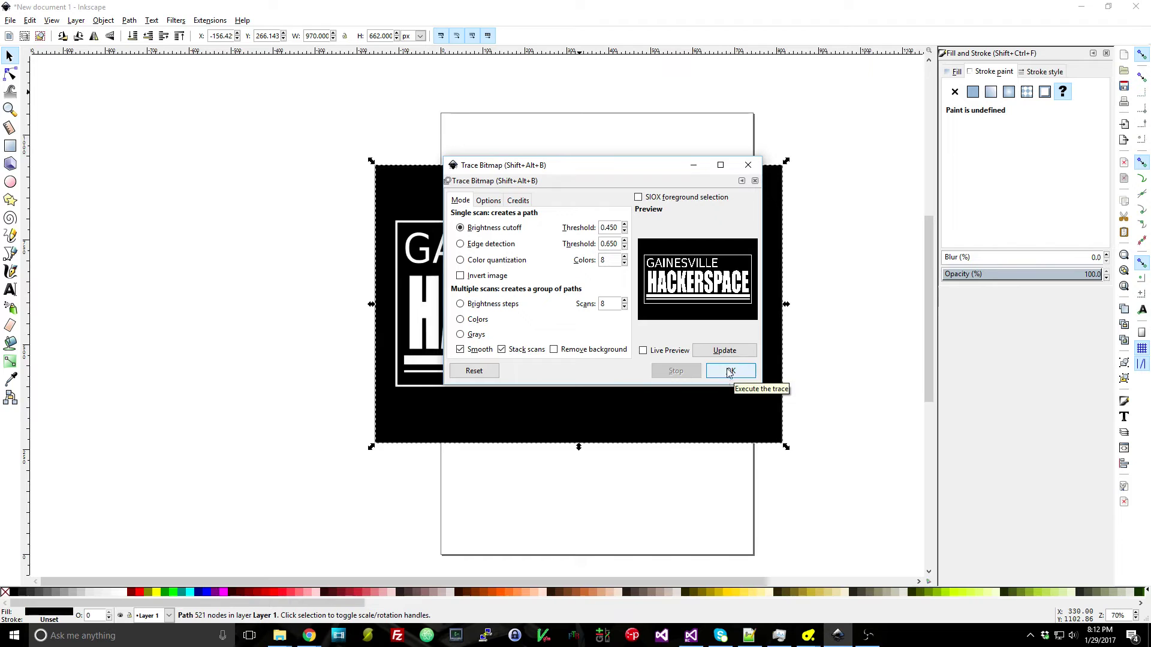
click(747, 165)
Separate the original logo bitmap from its traced path and delete the bitmap.
mouse_move(620, 180)
mouse_down()
mouse_move(625, 120)
mouse_move(635, 181)
mouse_move(624, 403)
mouse_move(639, 545)
mouse_move(631, 516)
mouse_up()
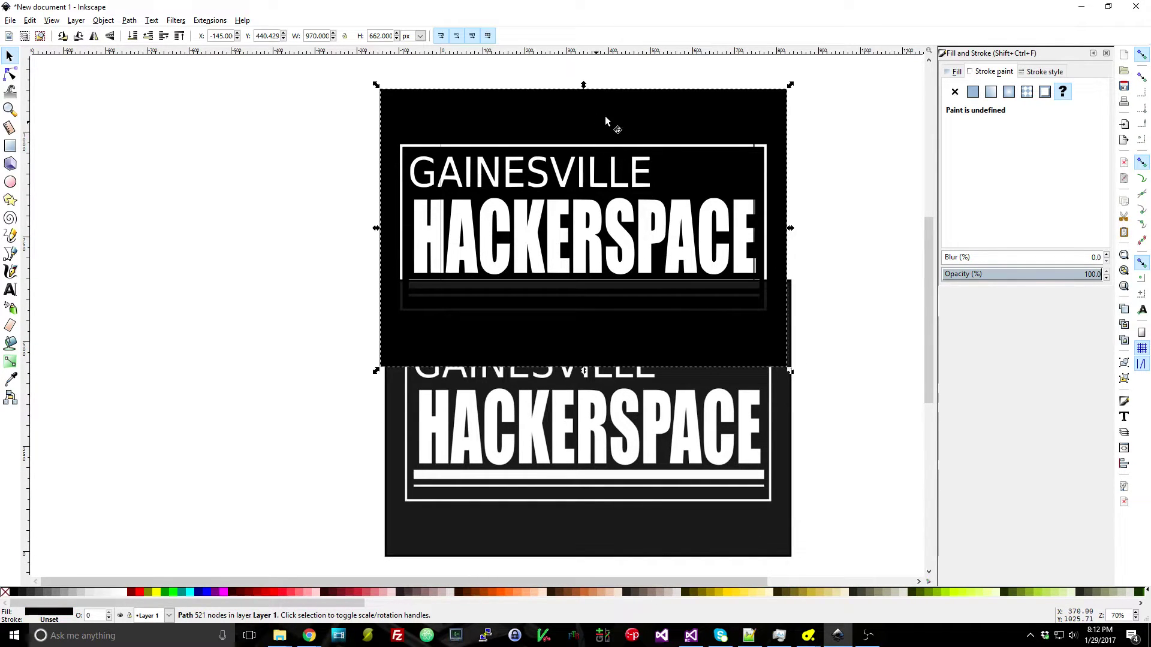
click(640, 515)
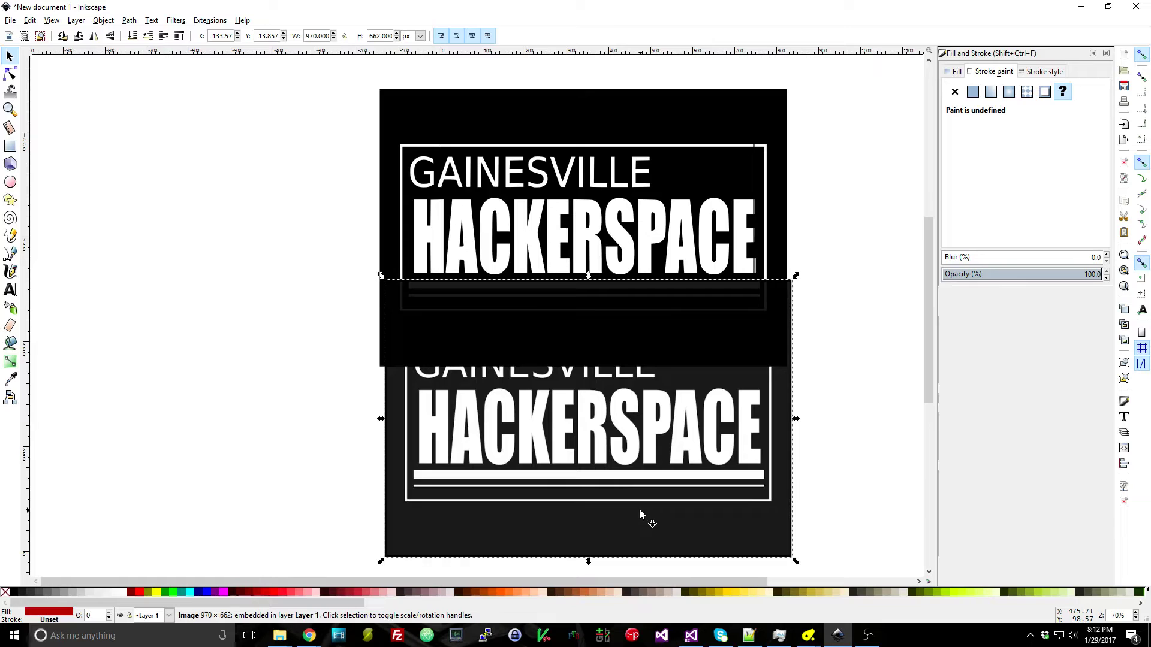
key(Delete)
scroll(653, 269, up, 2)
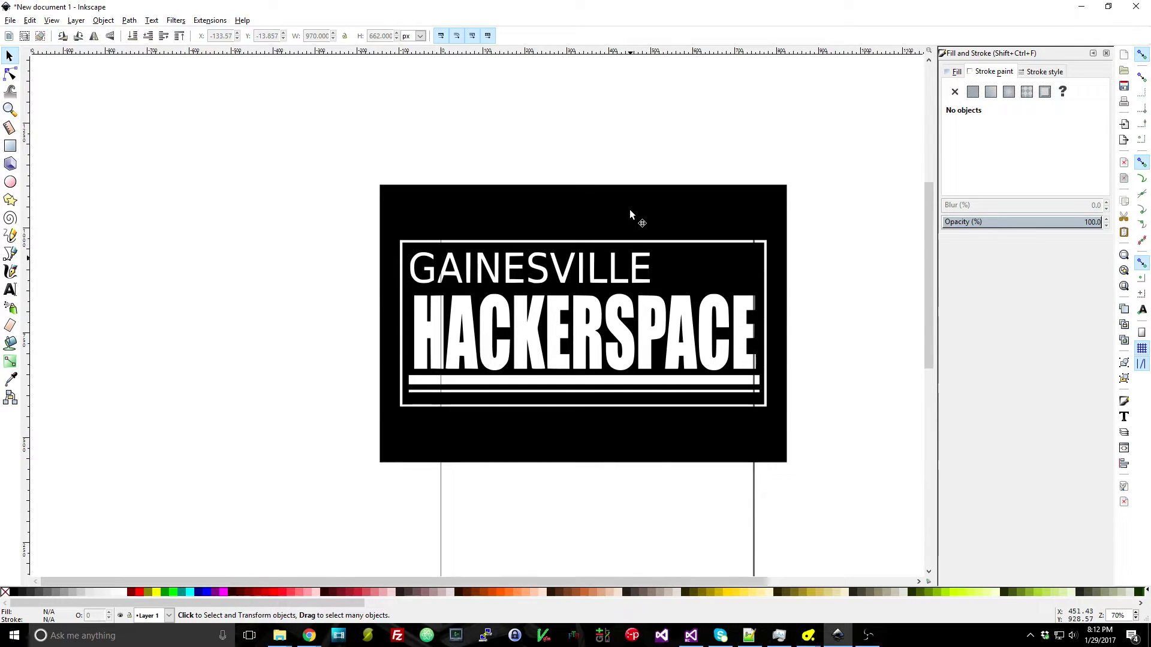
Try a dark red fill on the traced logo path and return its red value to 0.
click(630, 213)
click(956, 72)
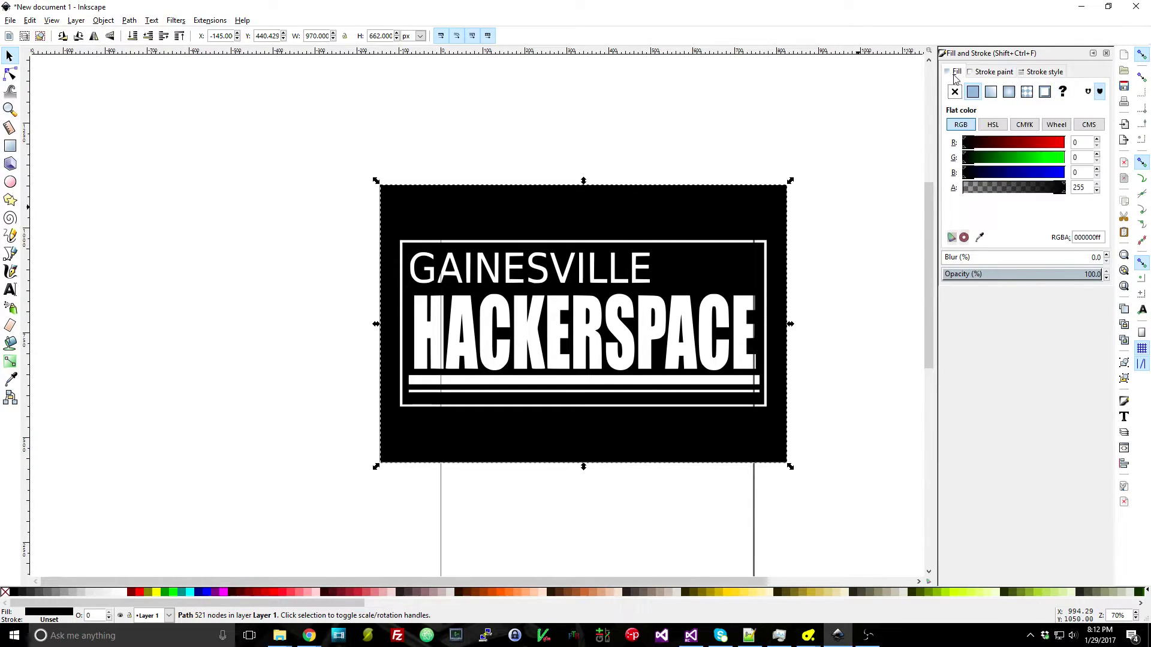
mouse_move(986, 143)
mouse_down()
mouse_move(1035, 145)
mouse_move(983, 144)
mouse_up()
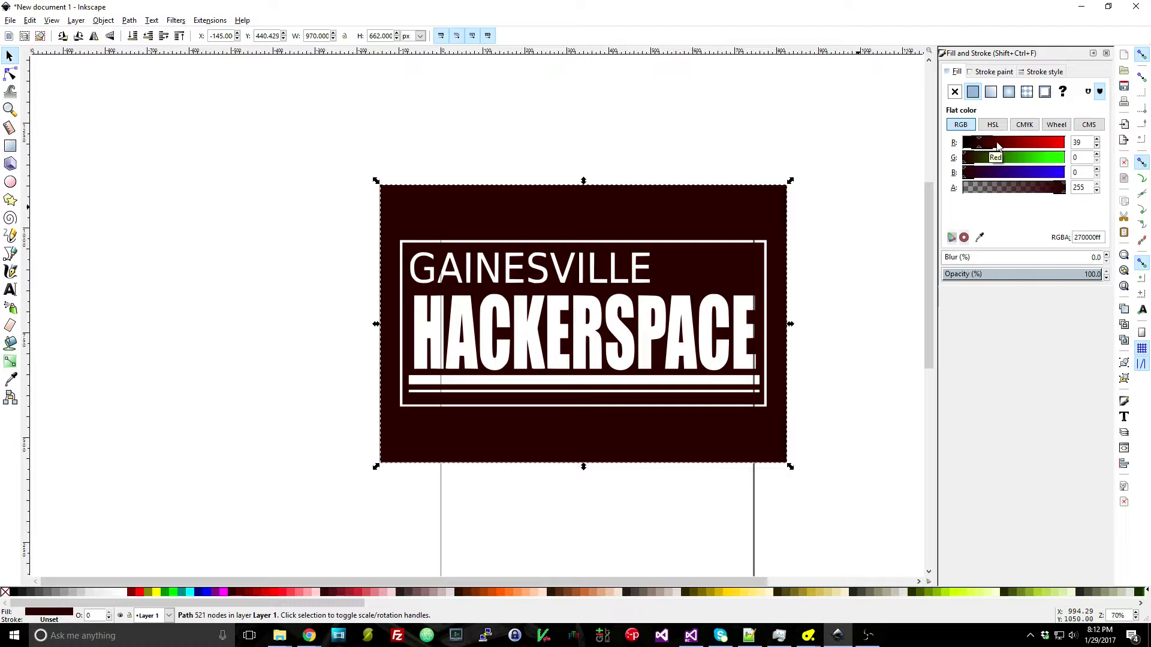
drag(978, 144, 954, 146)
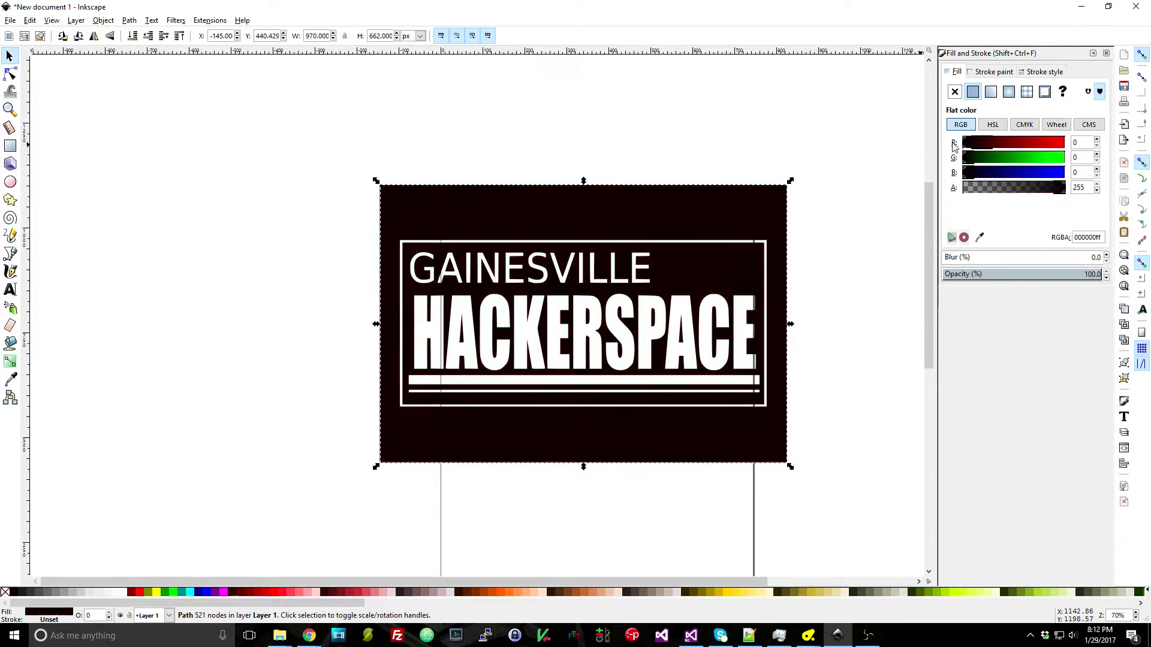
Check the available save formats for the Desktop Cutting Plotter (AutoCAD DXF R14) option without saving the drawing.
click(10, 20)
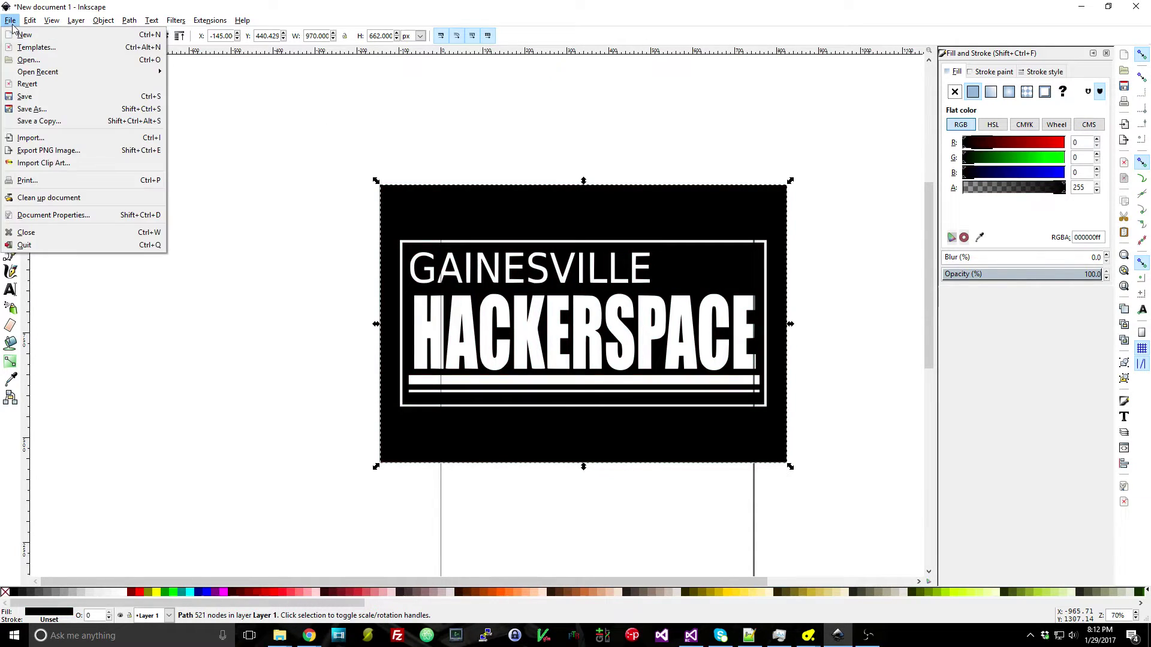
click(60, 96)
click(275, 252)
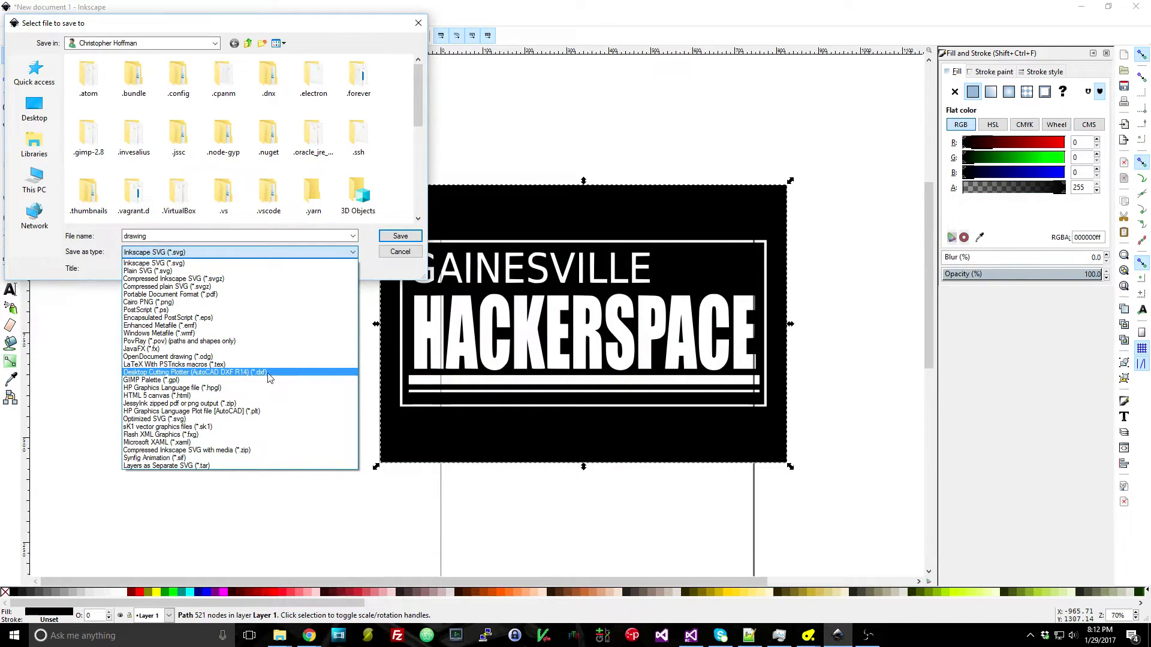
click(399, 252)
click(400, 252)
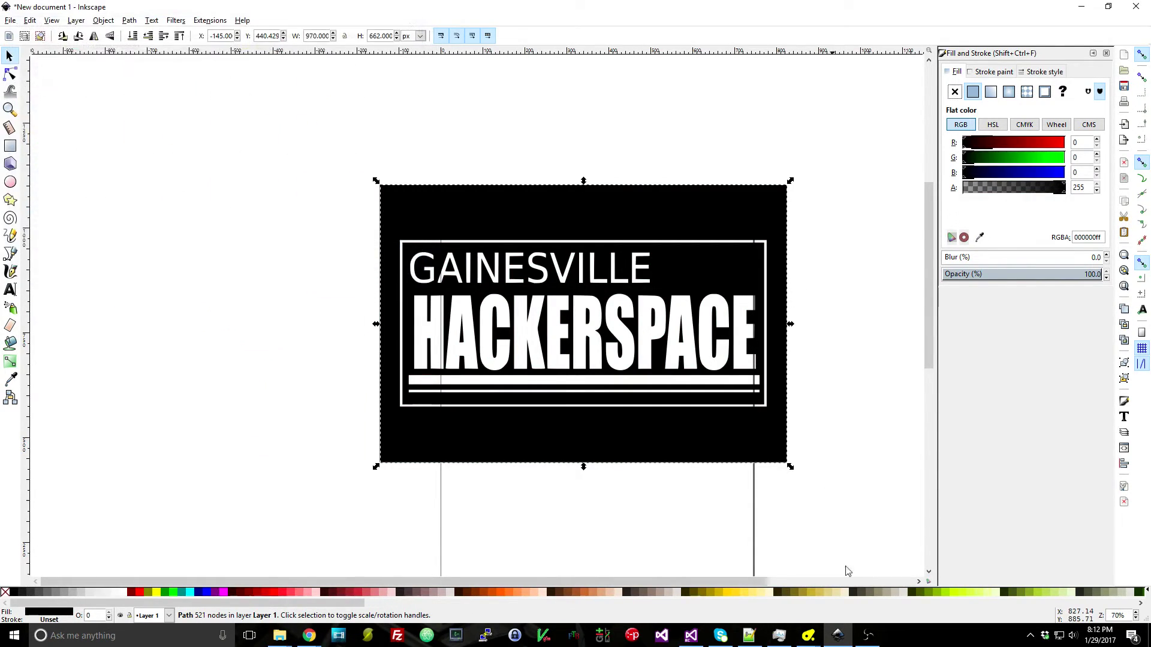
Switch to the CamBam drawing HackerspaceLogoJoined, clear the selection and examine the logo's polylines.
mouse_move(808, 636)
click(847, 577)
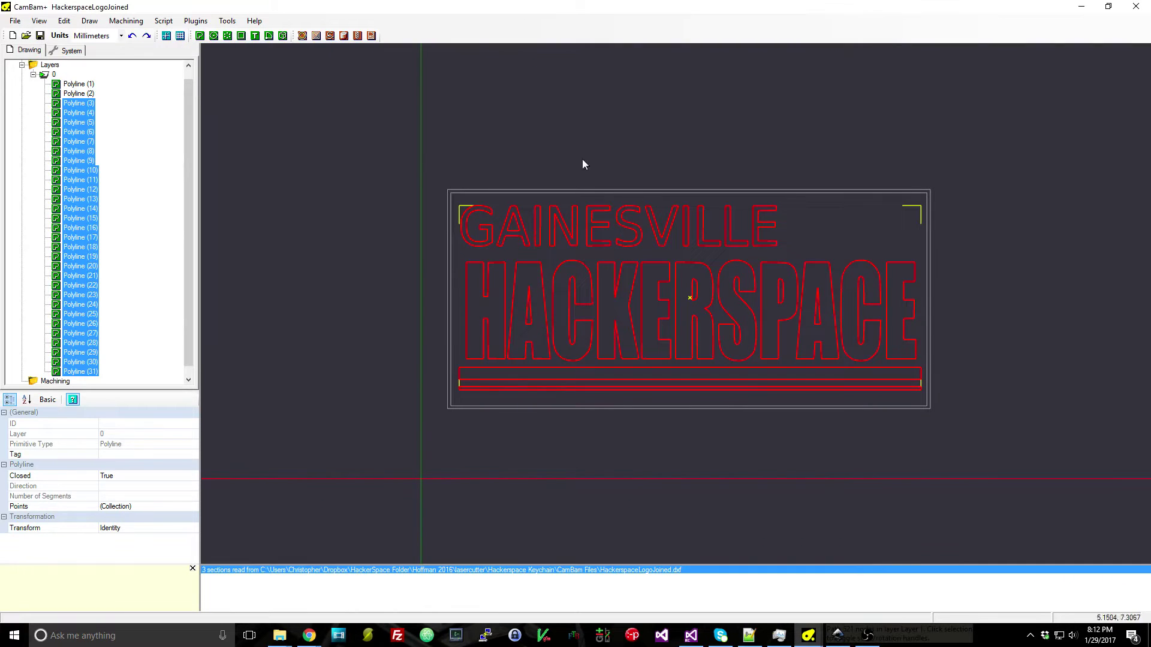
click(675, 180)
mouse_move(676, 180)
middle_down()
mouse_move(663, 244)
mouse_move(610, 280)
middle_up()
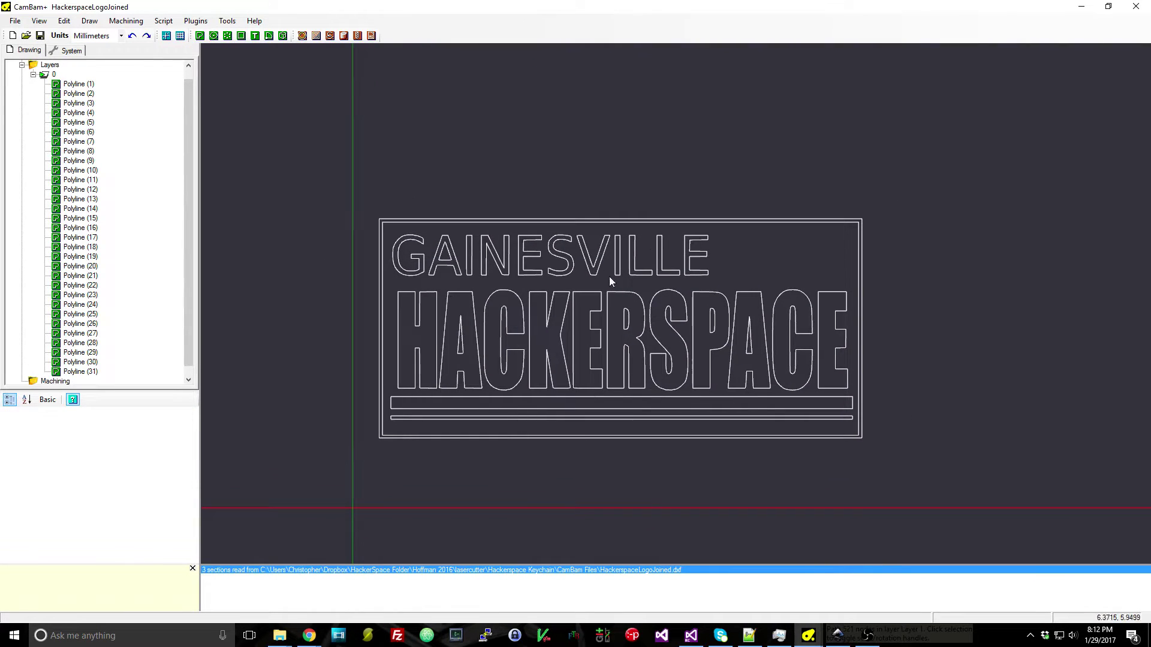
scroll(609, 276, up, 2)
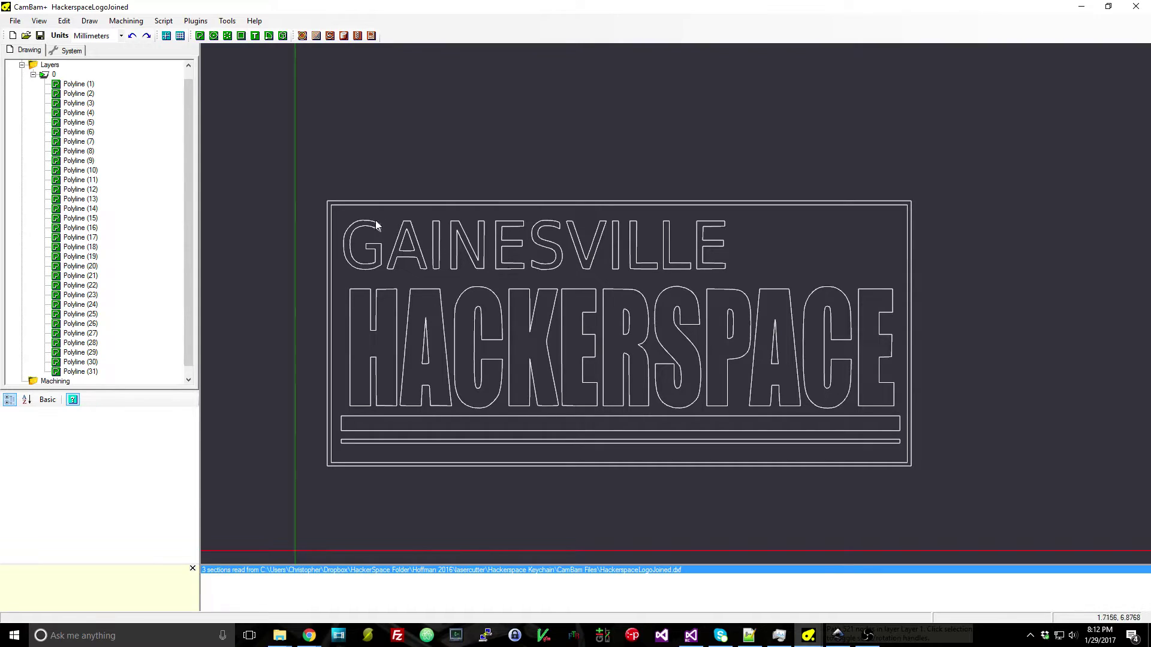
scroll(407, 233, down, 1)
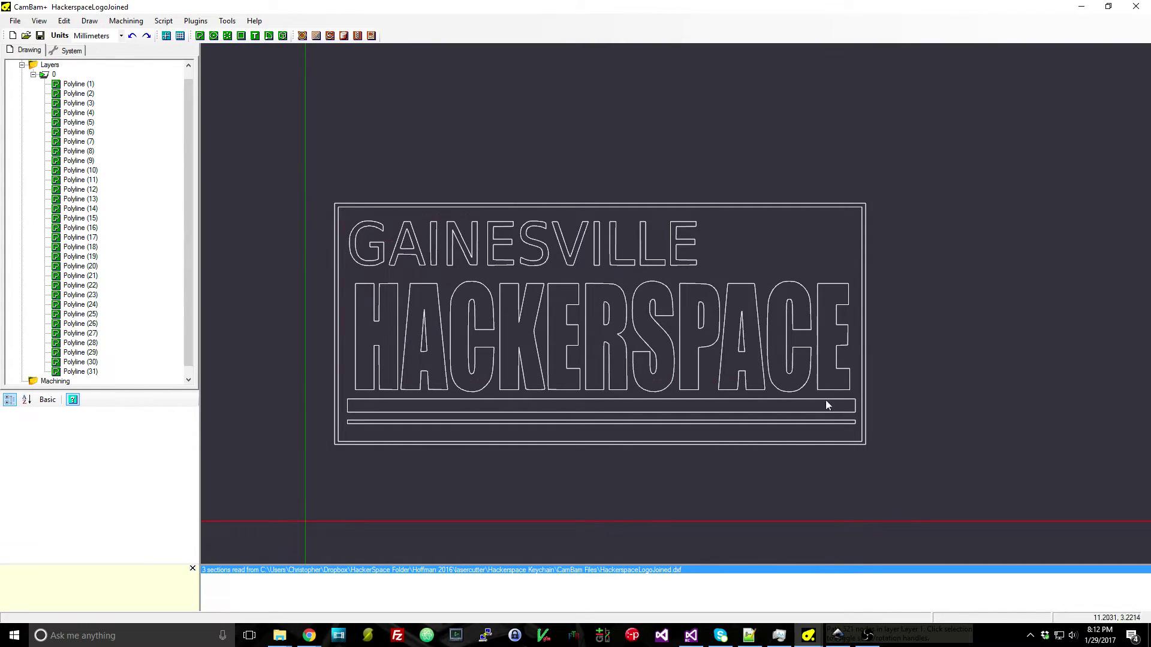
Select all the lettering and underline bar polylines inside the logo's double border.
drag(863, 437, 858, 434)
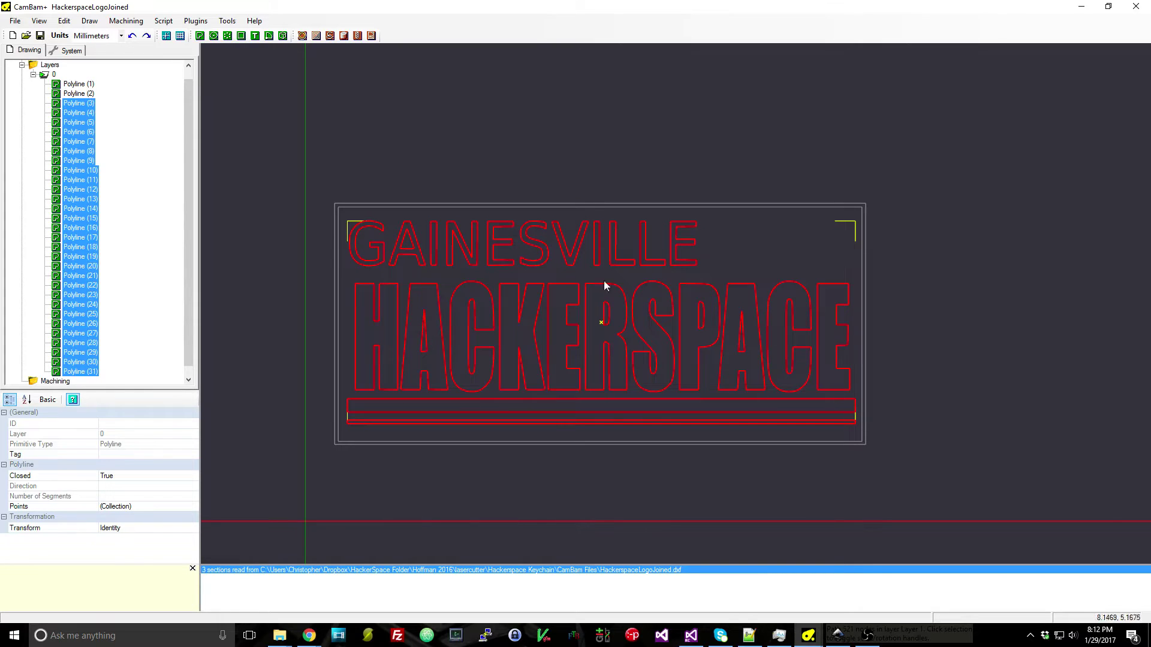
click(359, 219)
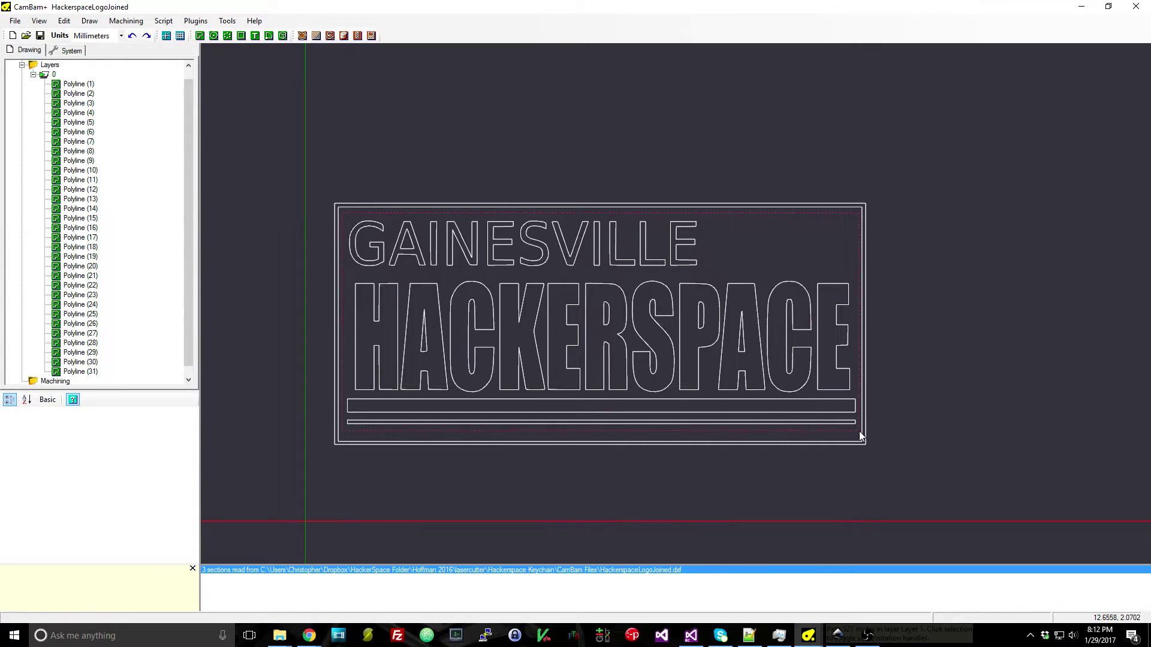
drag(861, 437, 860, 436)
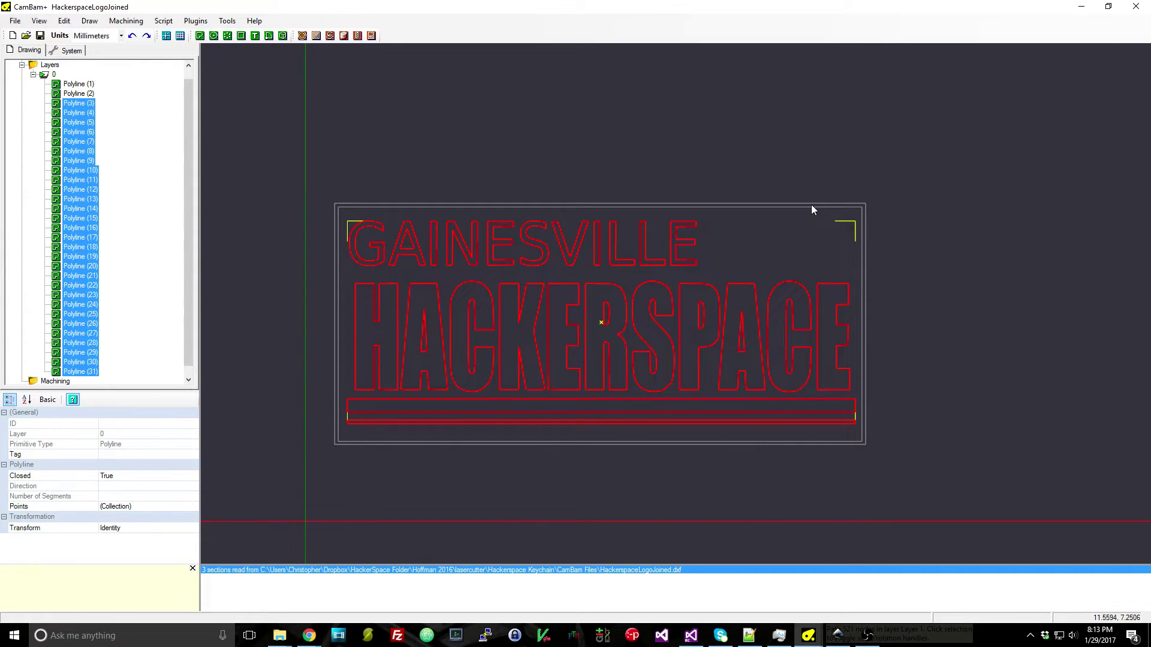
Paste the copied logo lettering and bars into the Part Studio 1 - Sketch 2 drawing and move them to the middle of the keychain.
click(809, 636)
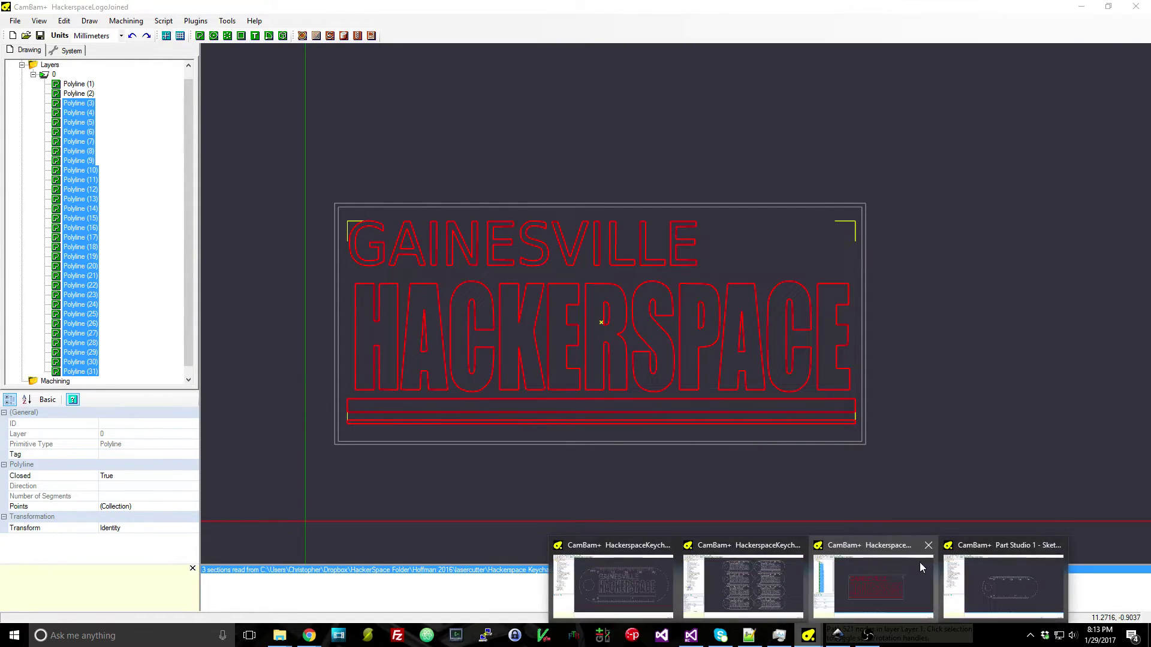
click(992, 573)
key(ctrl+v)
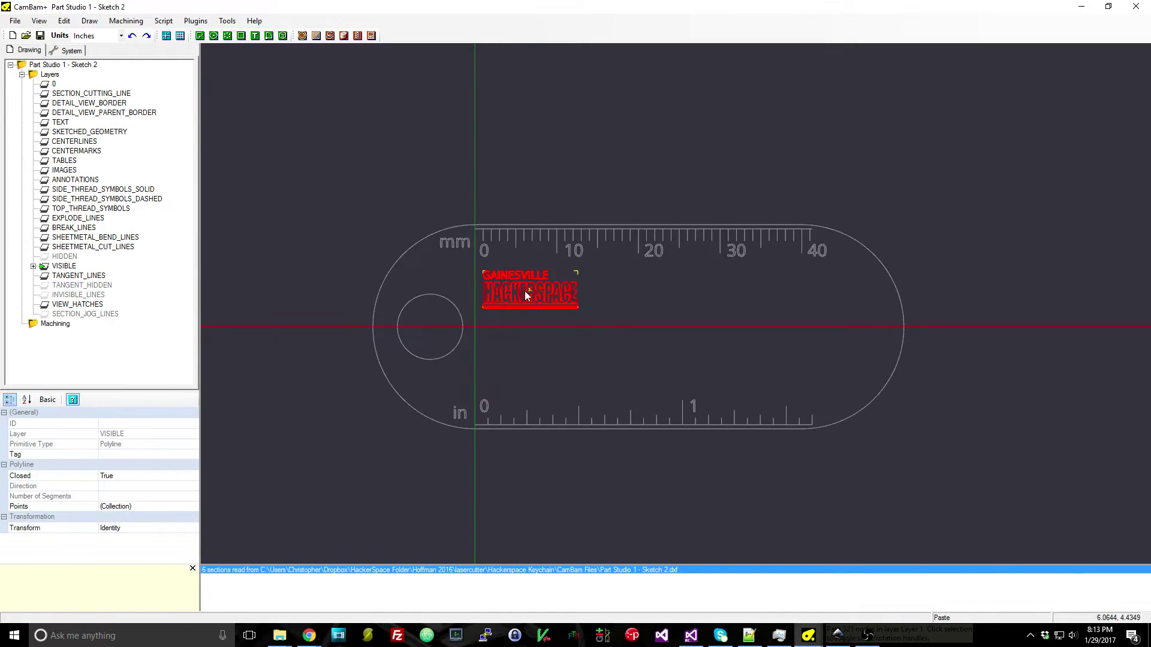
click(541, 294)
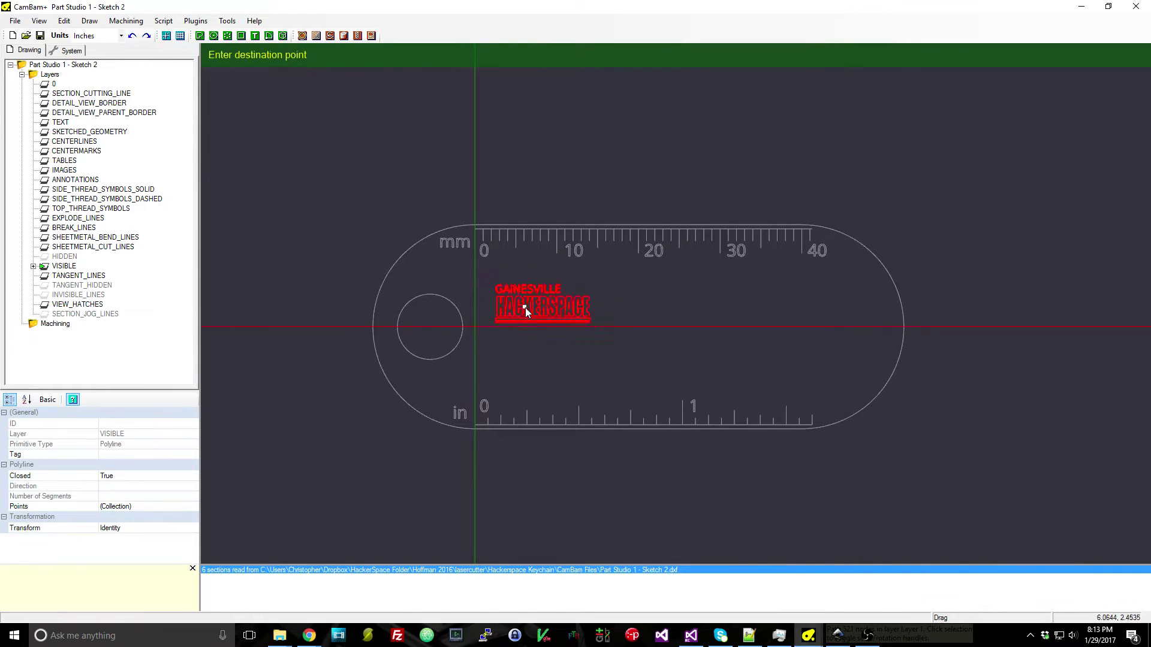
click(617, 325)
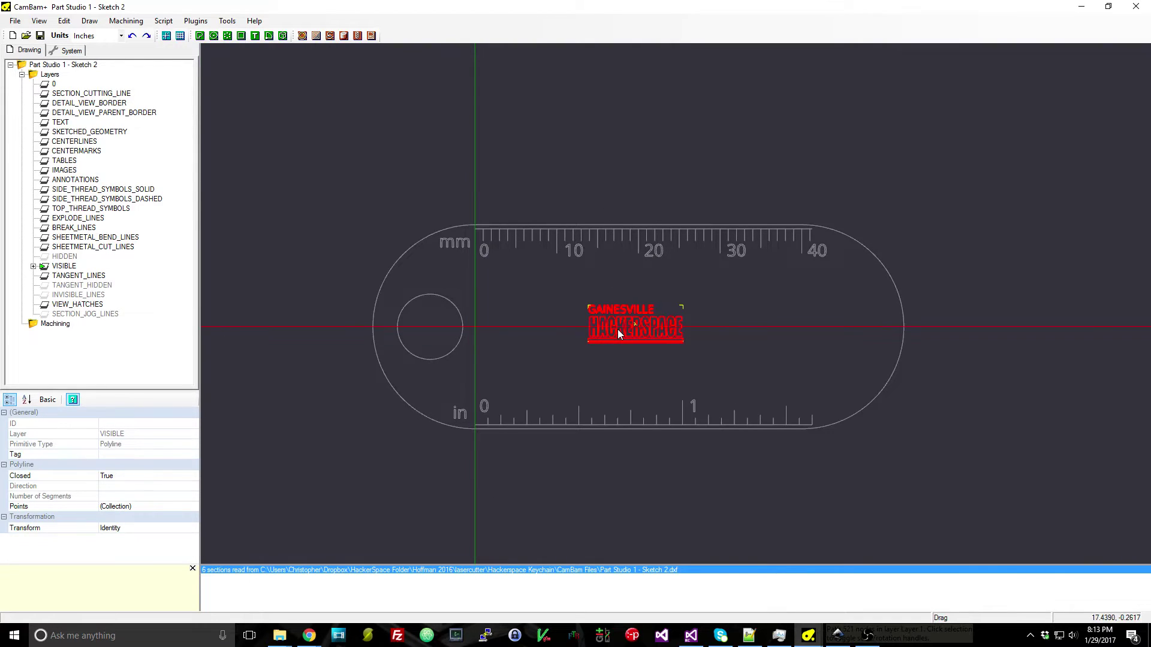
Resize the pasted logo to an X size of 40 with its aspect ratio preserved.
key(ctrl+e)
text(40)
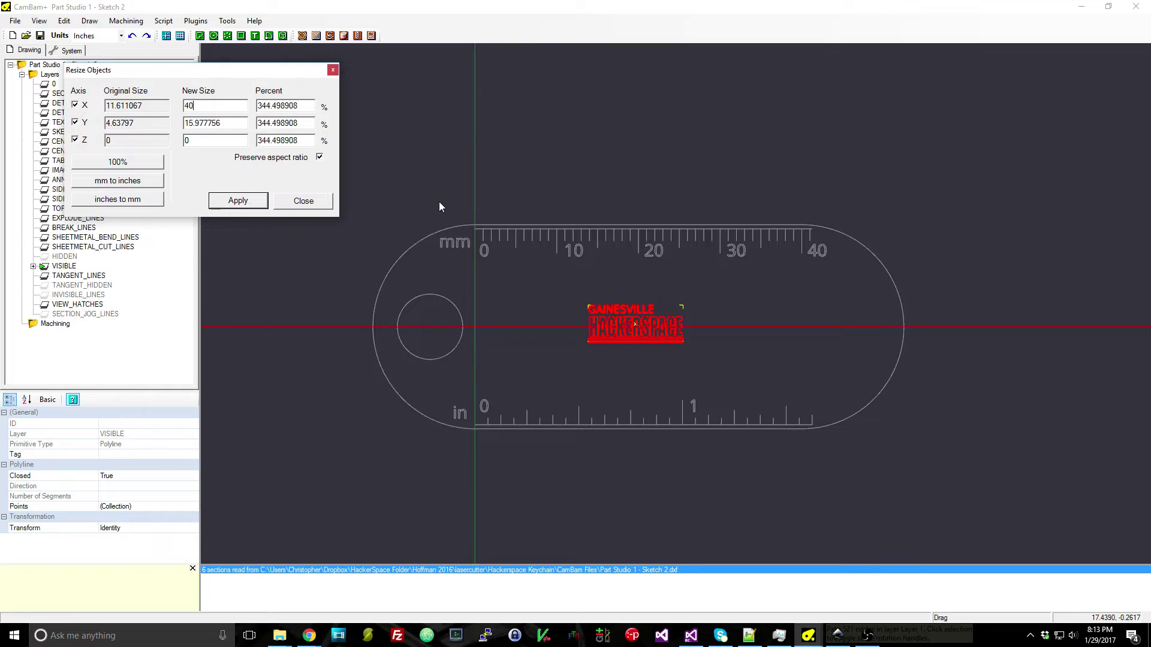
key(Return)
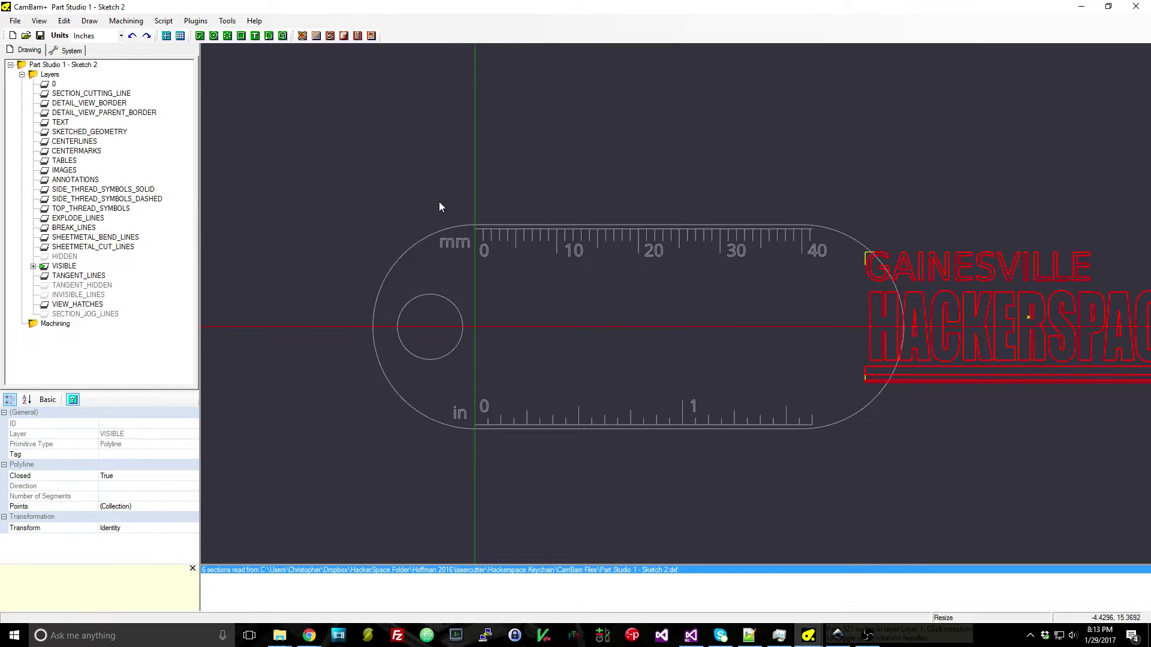
Move the resized logo between the mm and inch ruler scales, inside the keychain outline, and clear the selection.
key(ctrl+m)
click(877, 352)
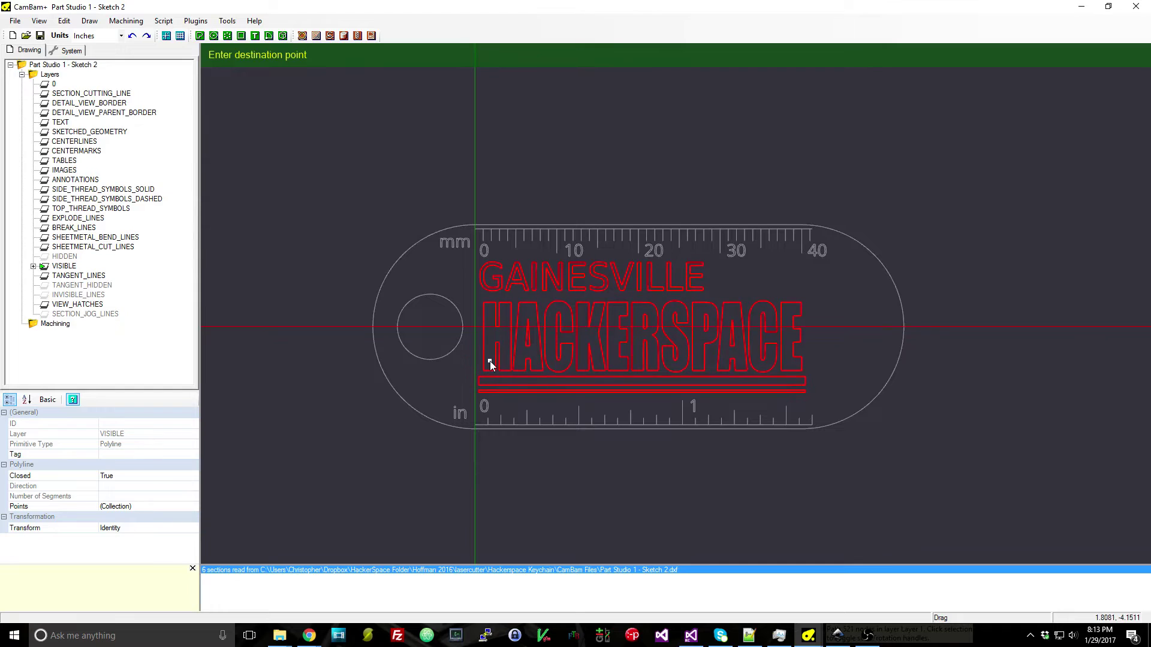
click(490, 361)
scroll(848, 328, up, 1)
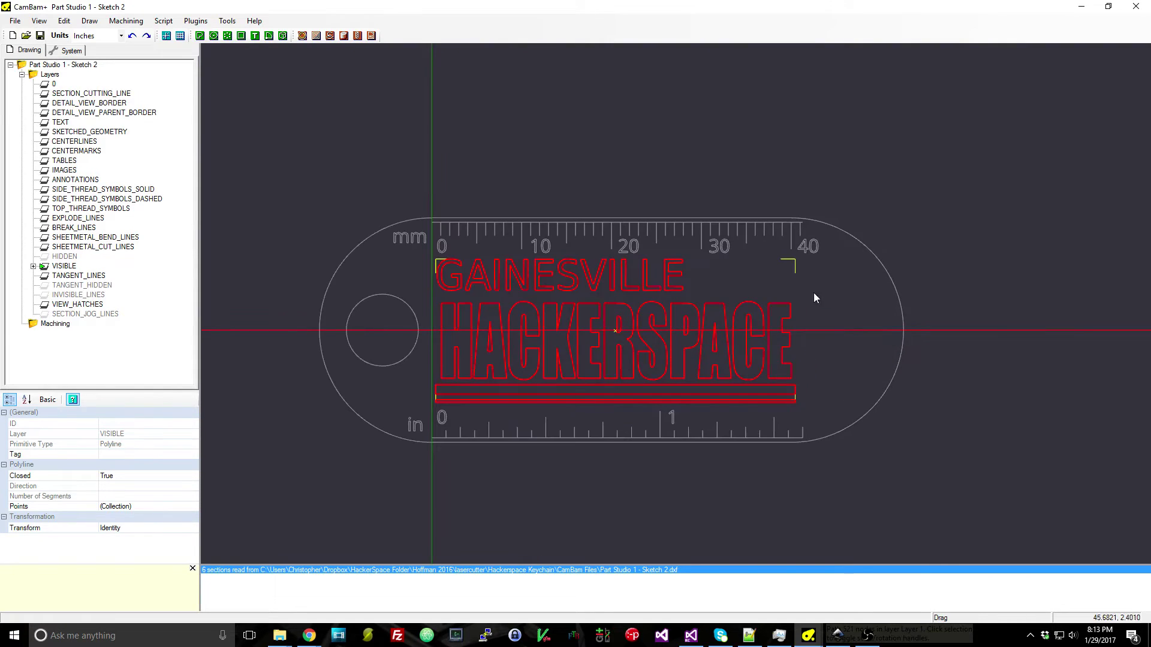
click(228, 166)
drag(237, 165, 968, 458)
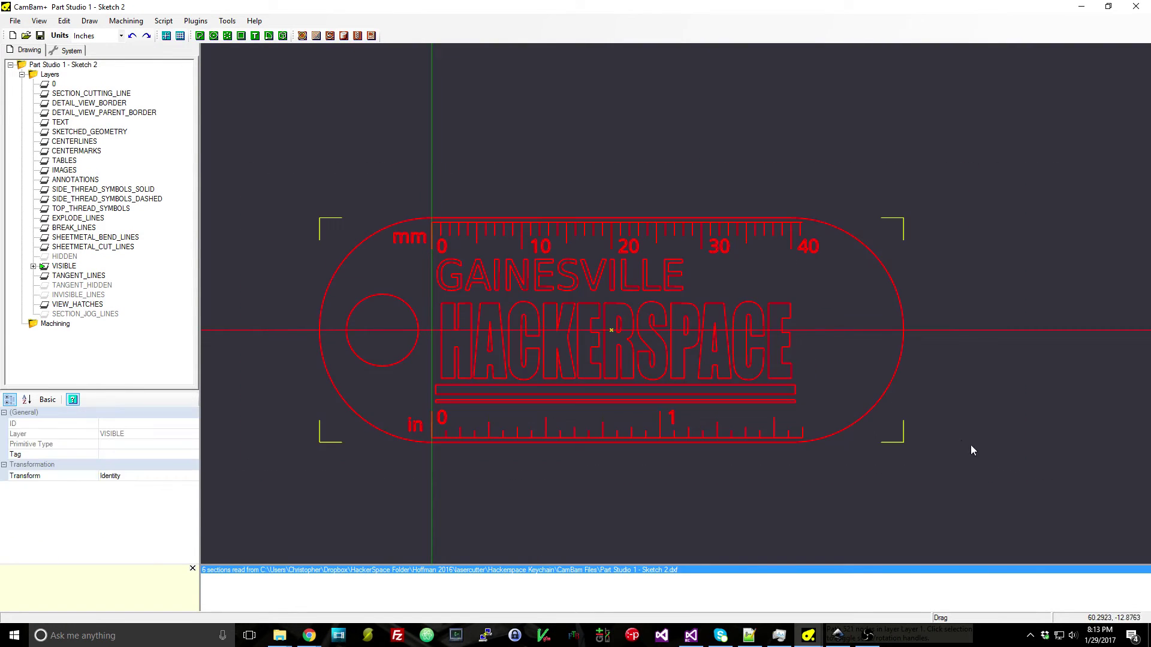
click(408, 171)
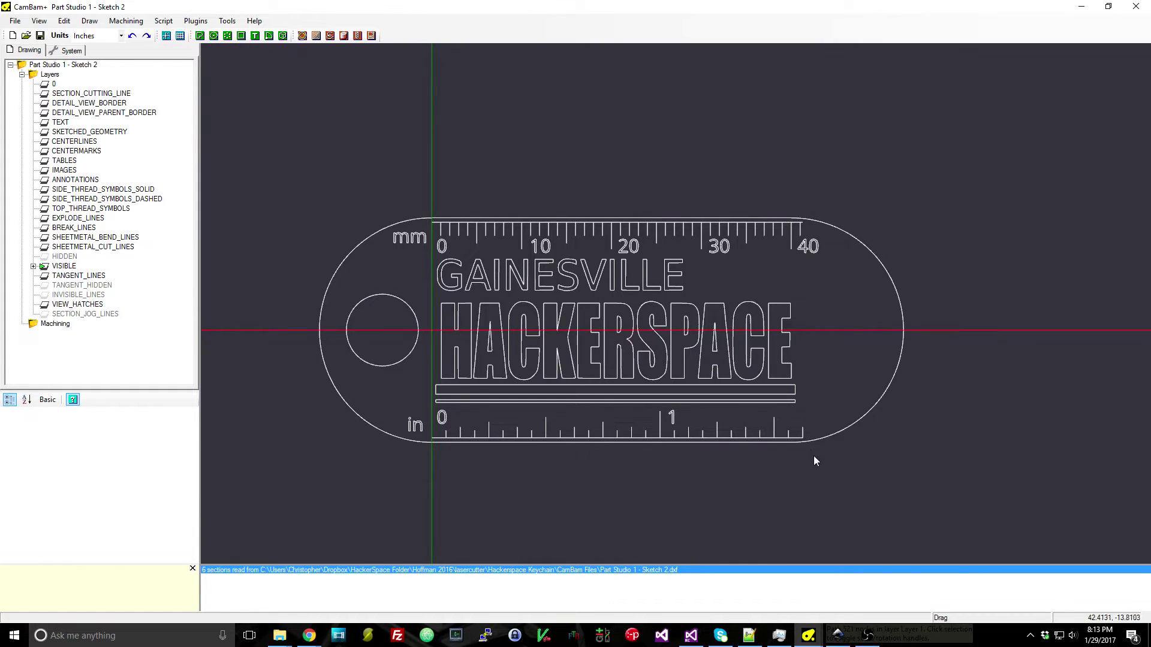
Switch to the HackerspaceKeychains_Ruler_8Copies drawing and examine its layout of keychain copies.
mouse_move(809, 635)
mouse_move(672, 579)
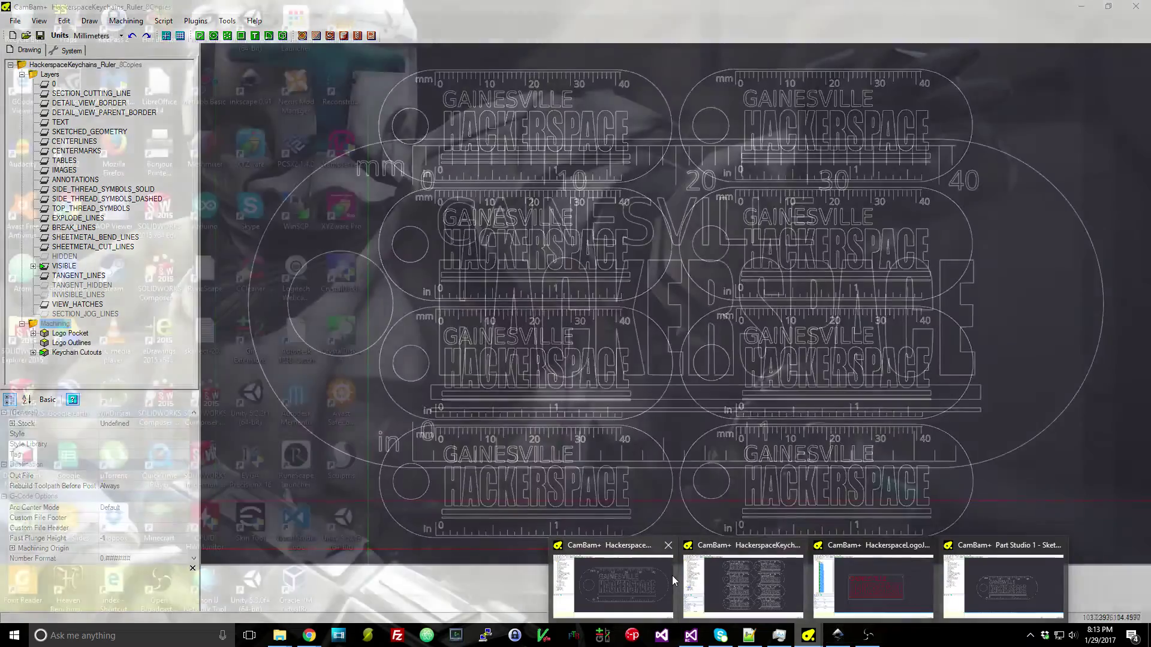
click(723, 576)
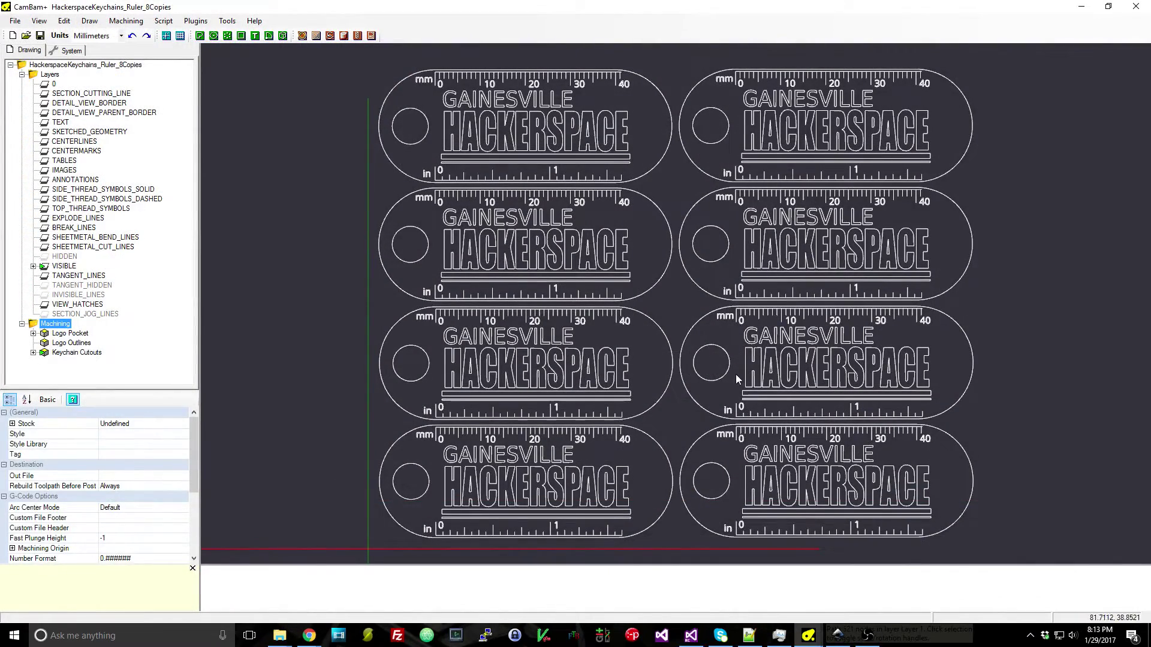
middle_drag(735, 374, 707, 364)
drag(498, 457, 657, 533)
click(667, 411)
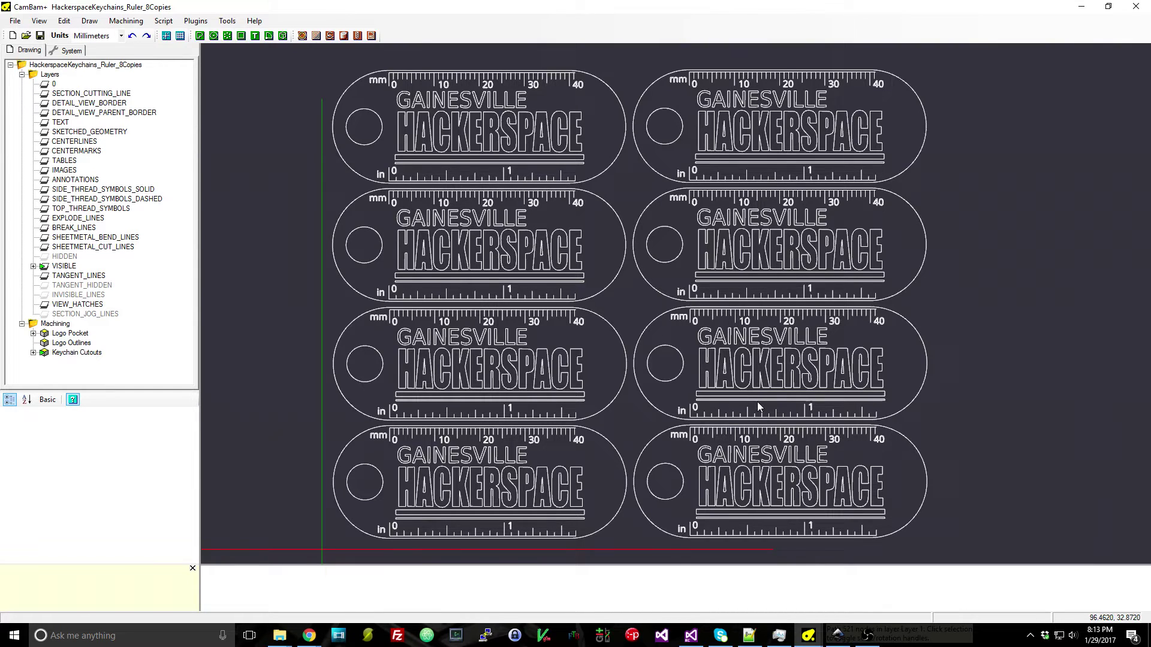
Examine the Logo Pocket operation and the H and A polylines of HACKERSPACE on a keychain, then clear the selection.
click(70, 334)
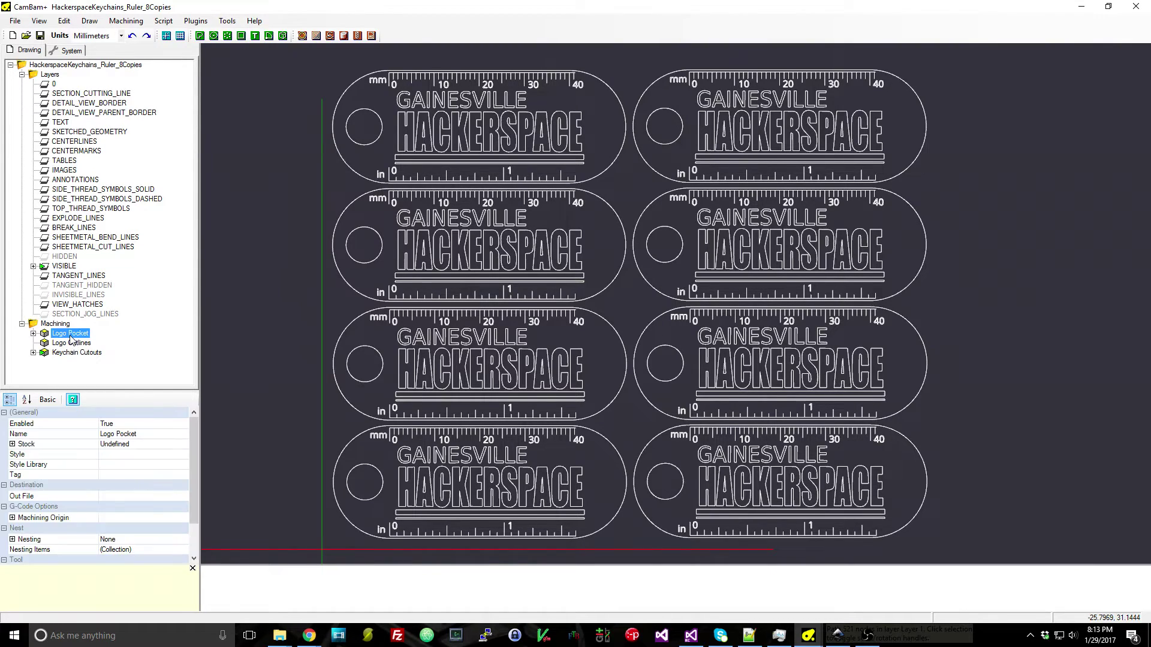
click(404, 242)
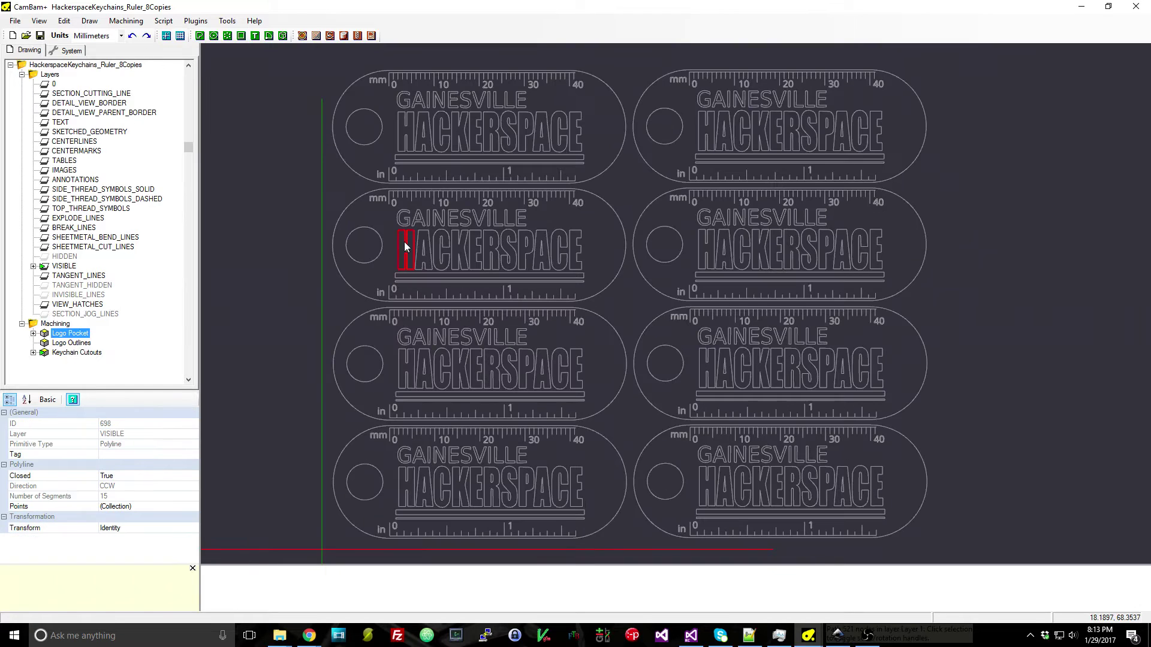
click(428, 246)
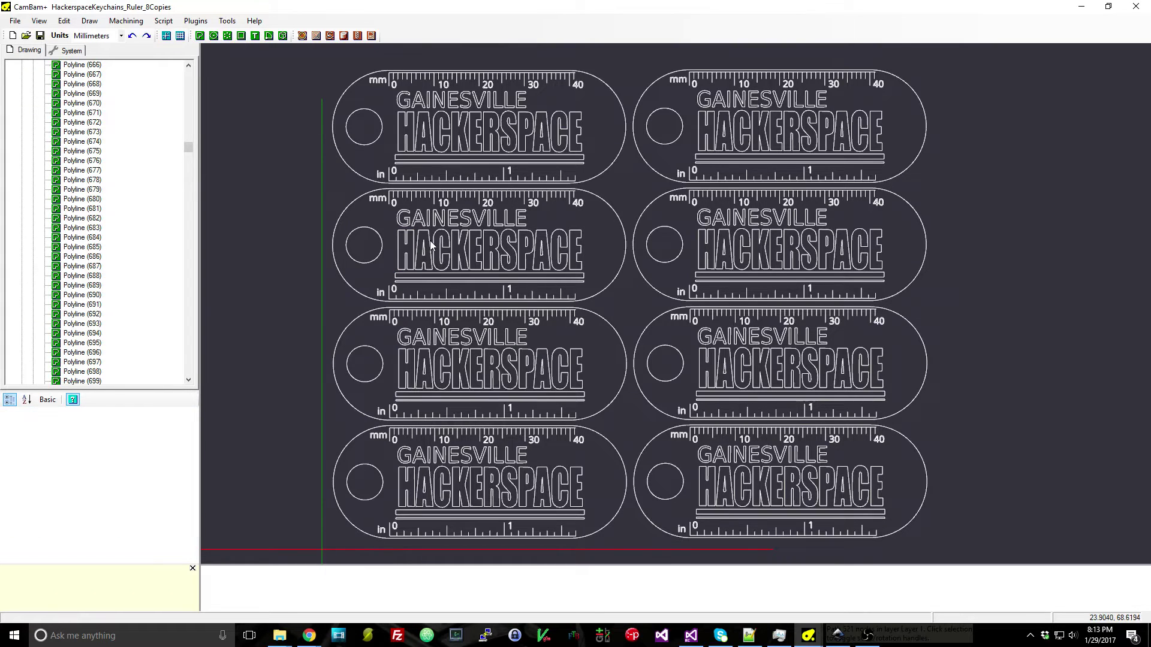
double_click(429, 245)
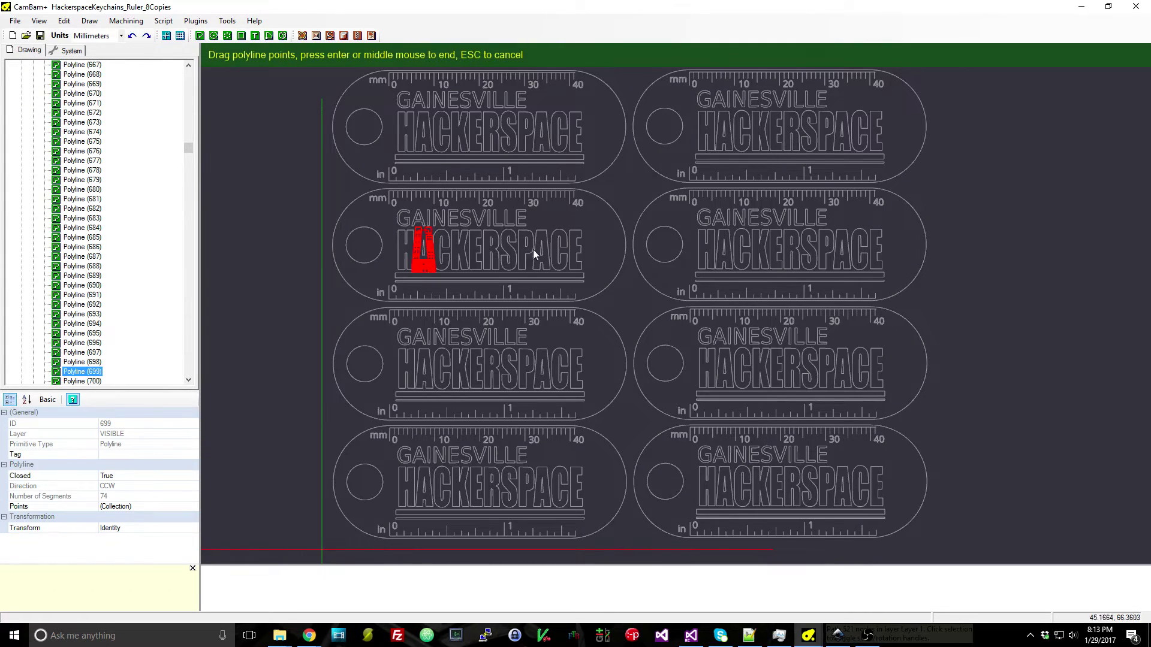
key(Escape)
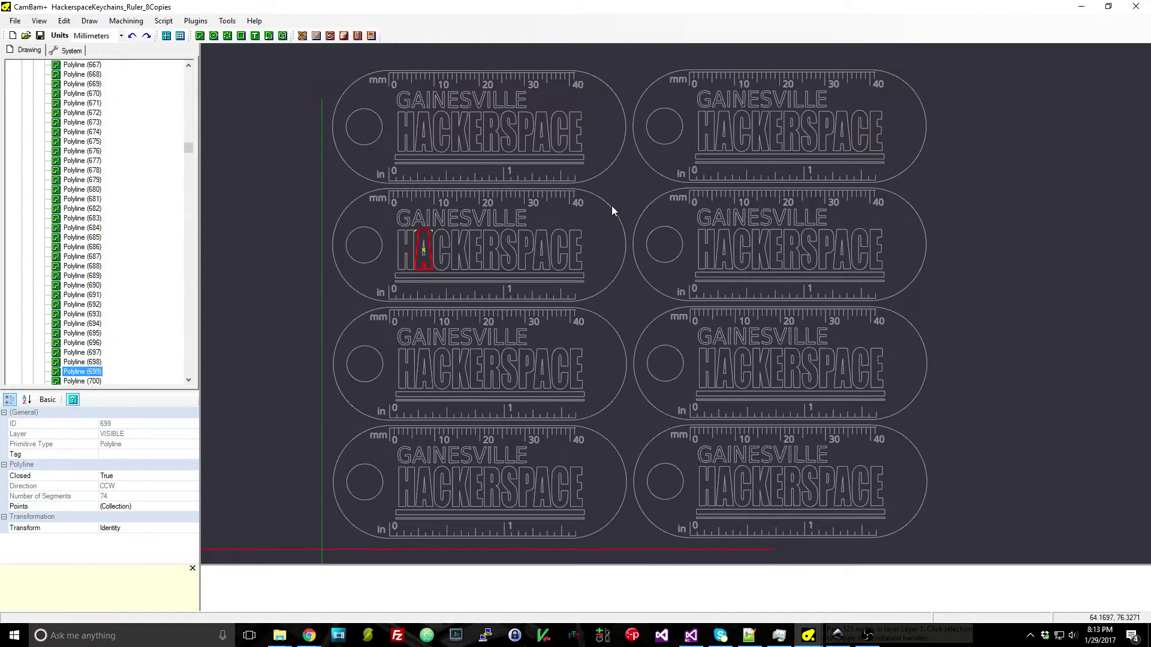
click(612, 208)
click(317, 192)
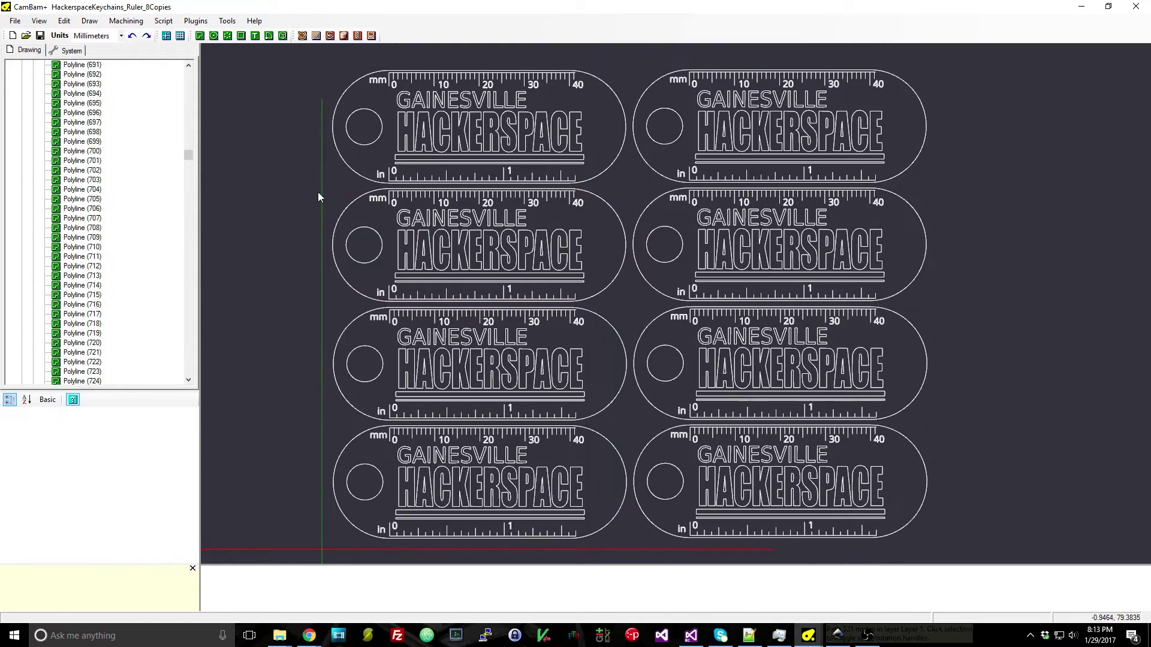
Generate the toolpaths for all operations under Machining in the eight-copy drawing.
scroll(135, 286, down, 12)
drag(185, 167, 203, 376)
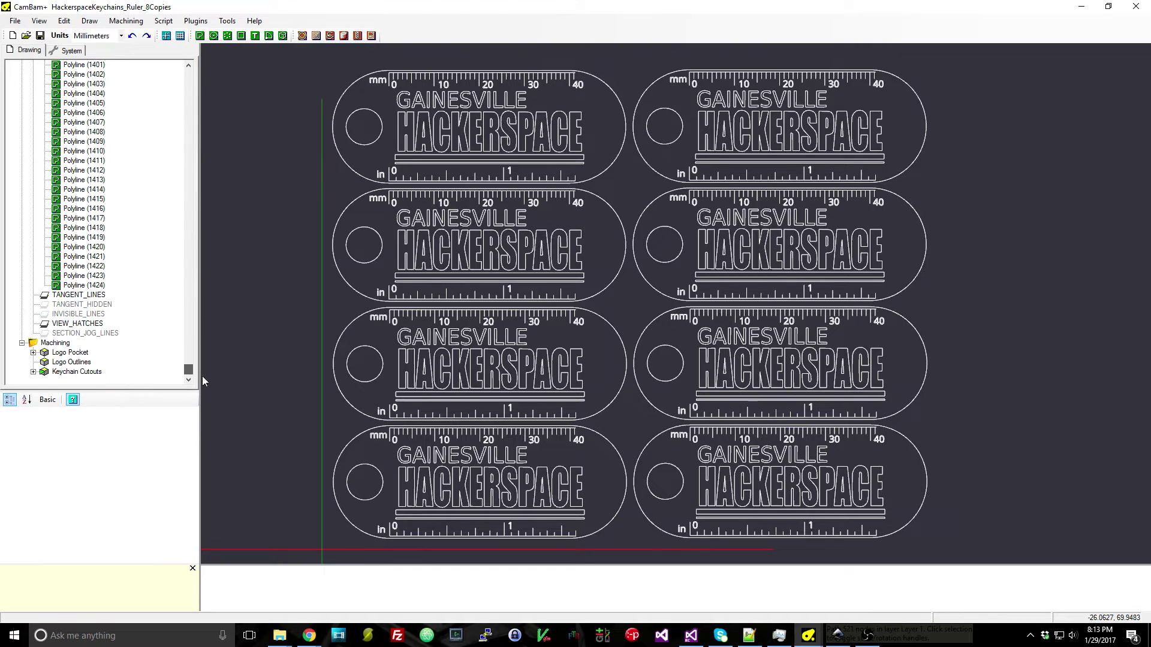
right_click(68, 346)
click(114, 351)
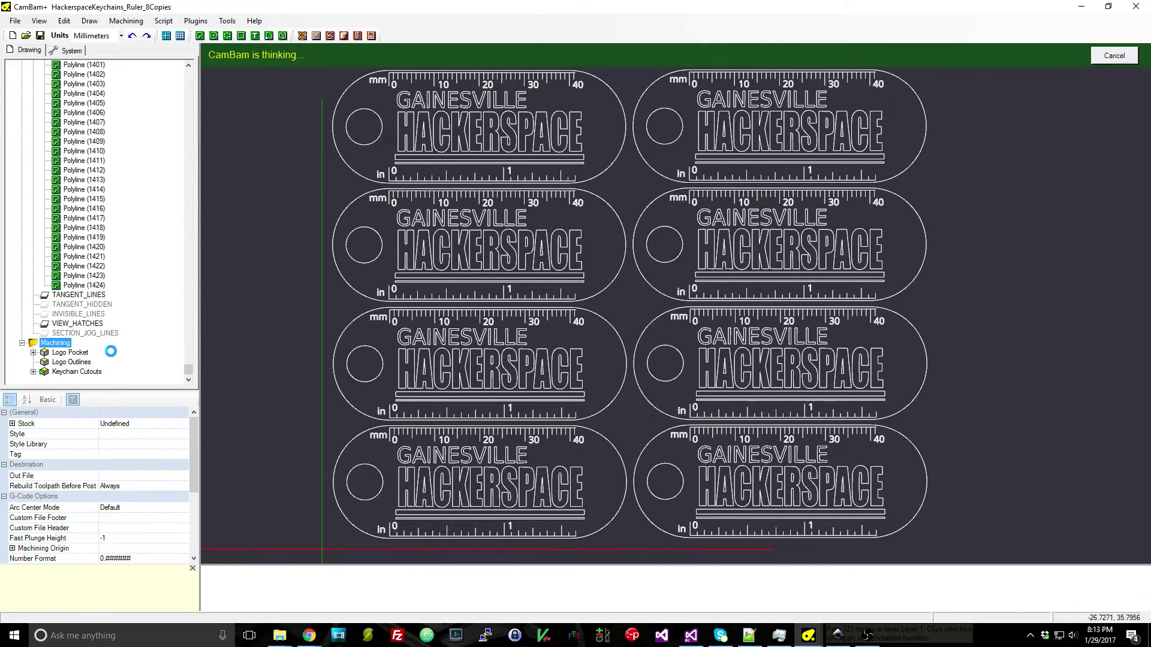